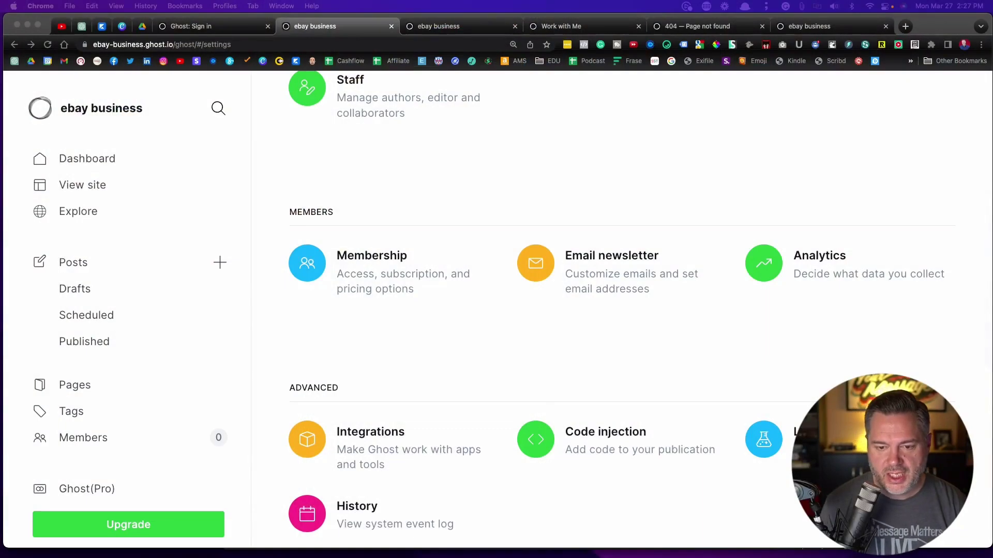
Step: Go from site settings to the ebay business site's Dashboard and scroll through its overview
scroll(126, 310, "down", 2)
scroll(127, 311, "up", 2)
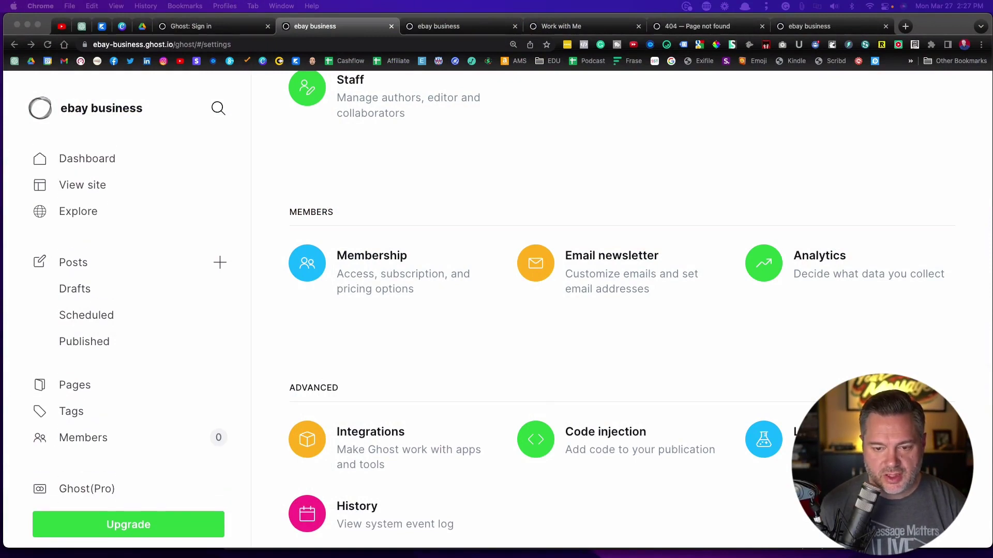
left_click(76, 158)
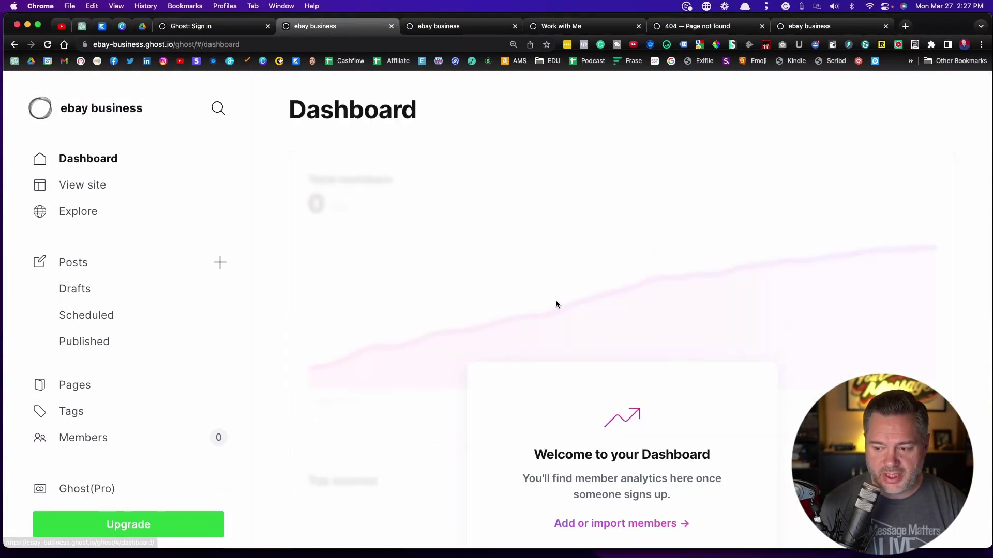
scroll(556, 302, "down", 2)
scroll(408, 265, "down", 10)
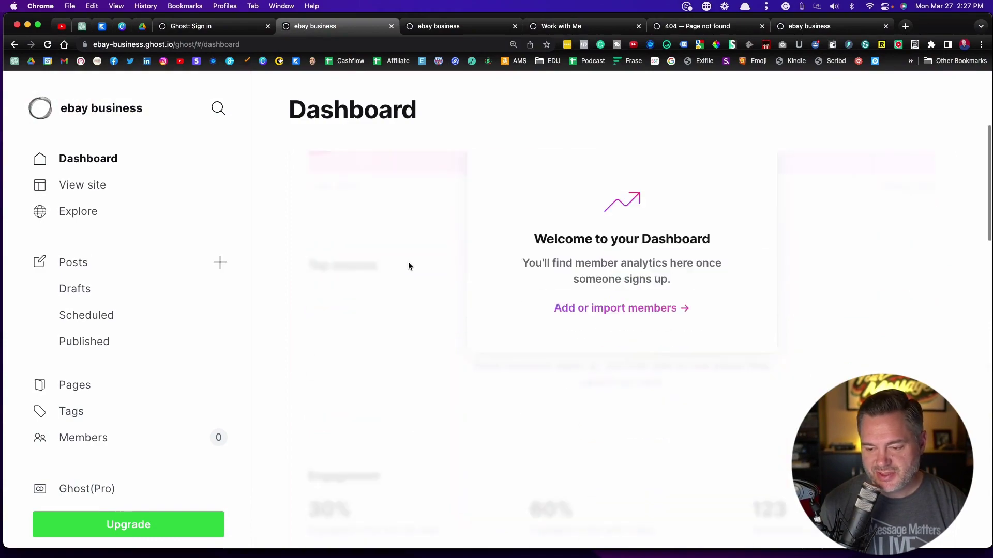
scroll(409, 266, "down", 10)
scroll(408, 266, "up", 20)
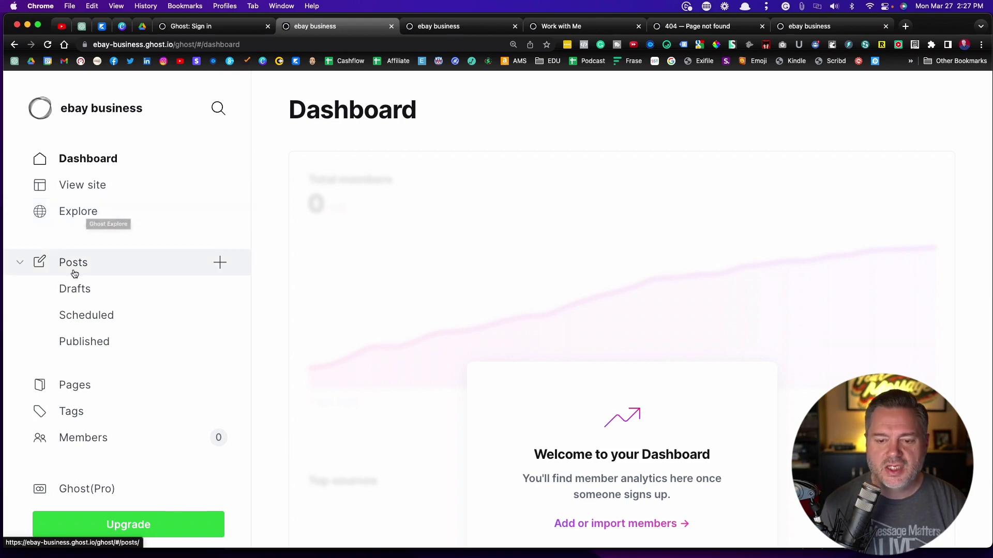
left_click(19, 266)
left_click(19, 266)
left_click(19, 265)
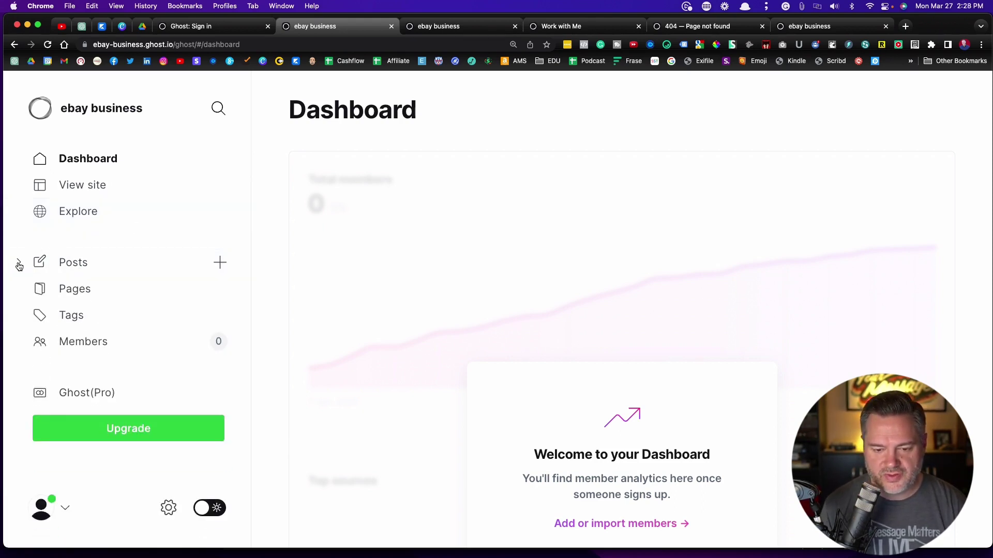
left_click(19, 266)
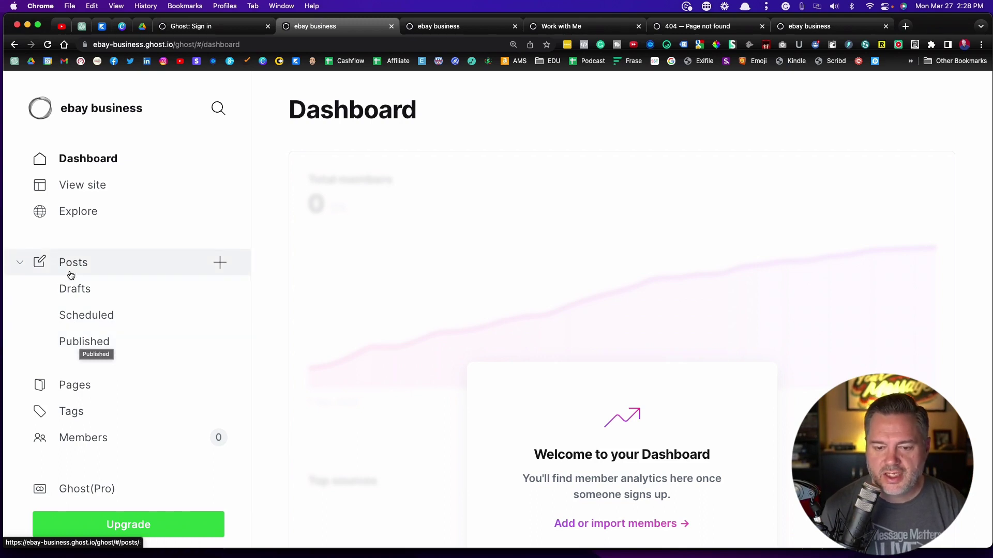
Step: Start a new post titled '3 Reasons Why You Should Sell Sports Cards on eBay' and select the title
left_click(219, 264)
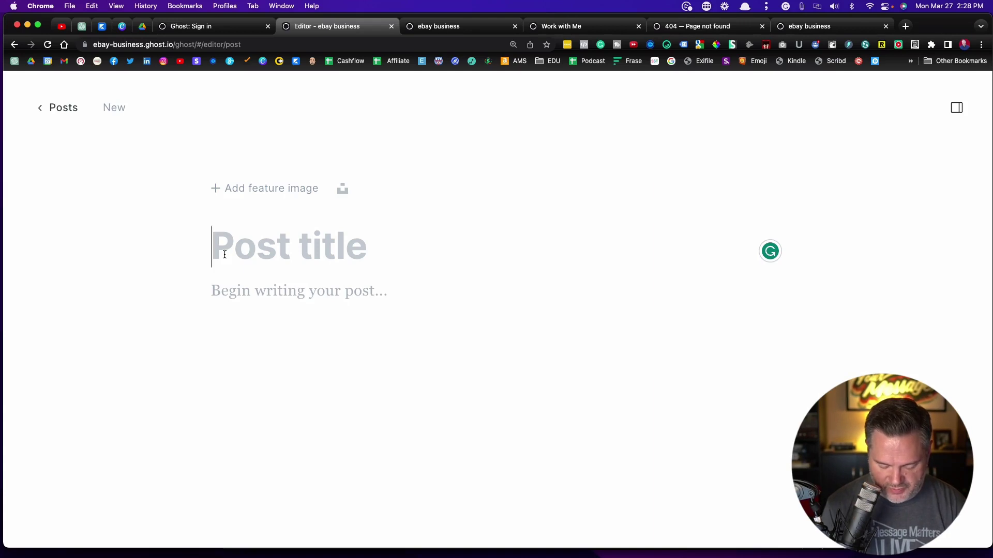
type("3 Reaso")
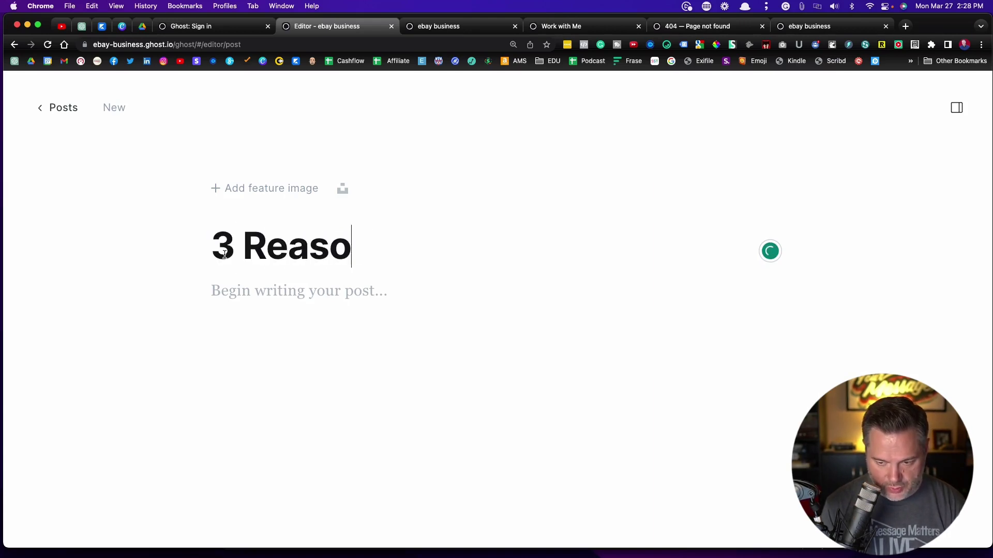
type("ns Why Your")
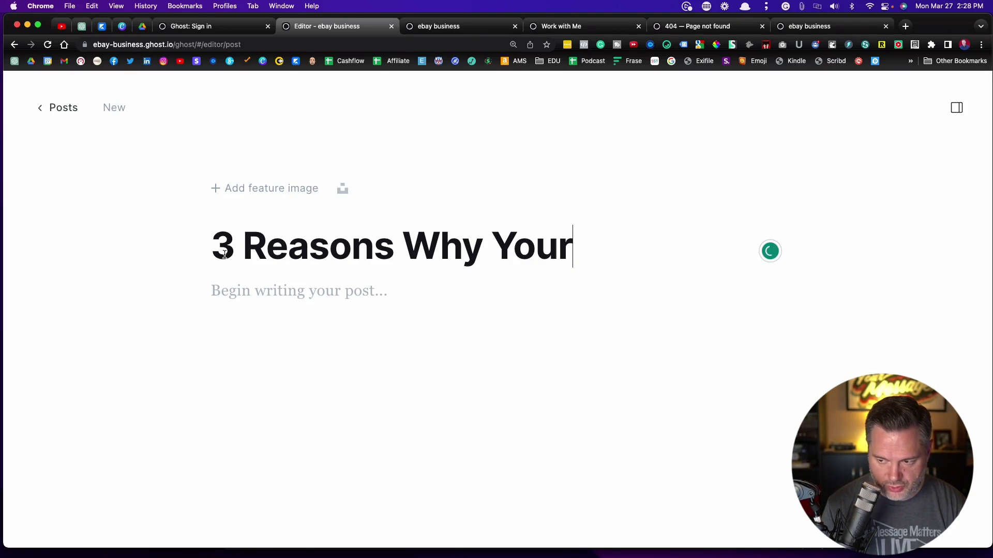
key("BackSpace")
type("need")
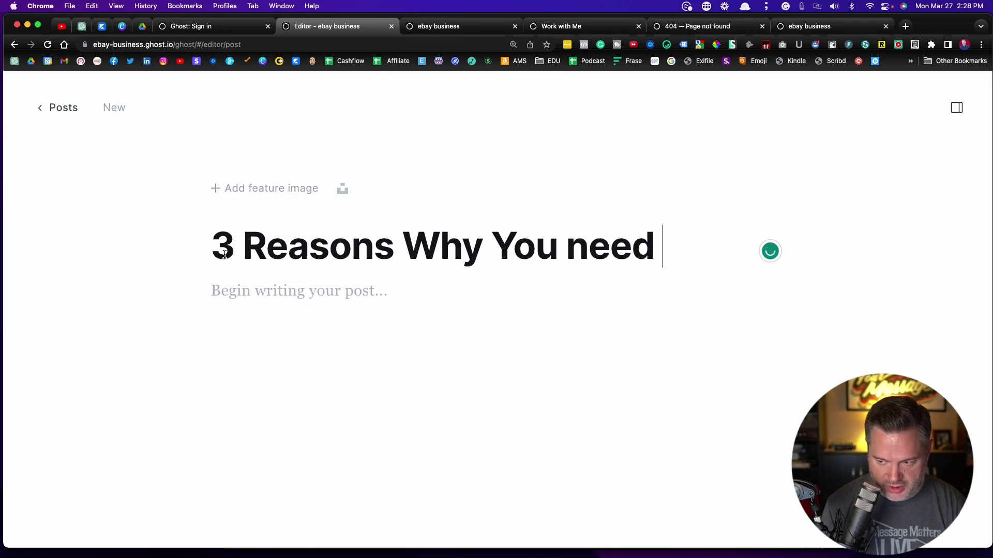
key("BackSpace")
key("BackSpace")
key("BackSpace")
key("BackSpace")
type("Need an eBay")
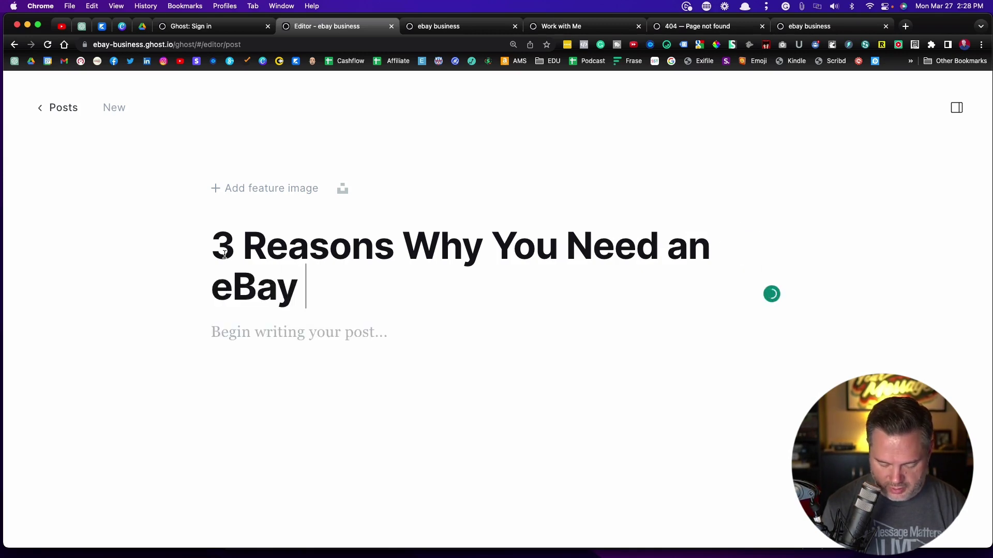
key("BackSpace")
key("BackSpace")
key("BackSpace")
key("BackSpace")
key("BackSpace")
key("BackSpace")
key("BackSpace")
key("BackSpace")
key("BackSpace")
key("BackSpace")
key("BackSpace")
key("BackSpace")
key("BackSpace")
key("BackSpace")
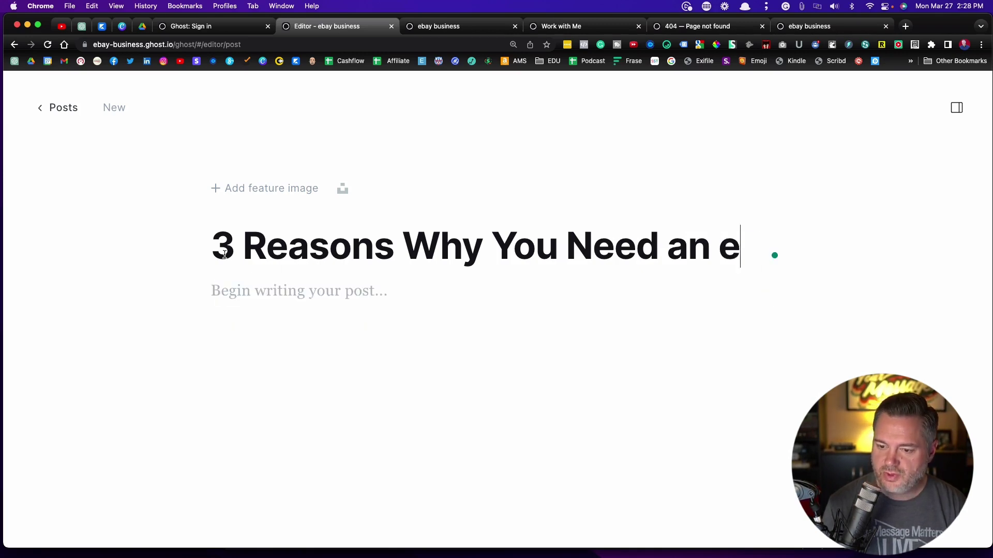
key("BackSpace")
key("BackSpace")
key("BackSpace")
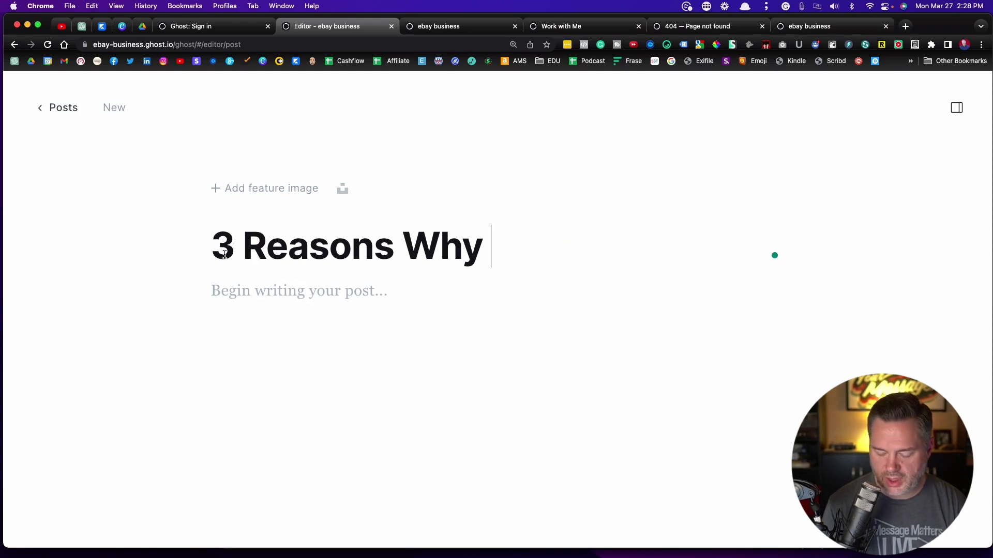
type("You Should ")
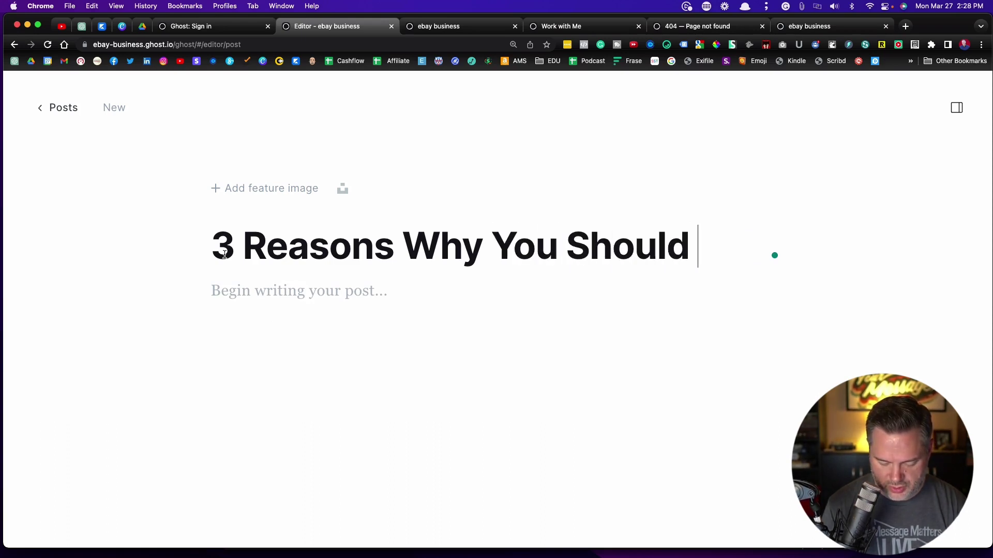
type("Sell Sport")
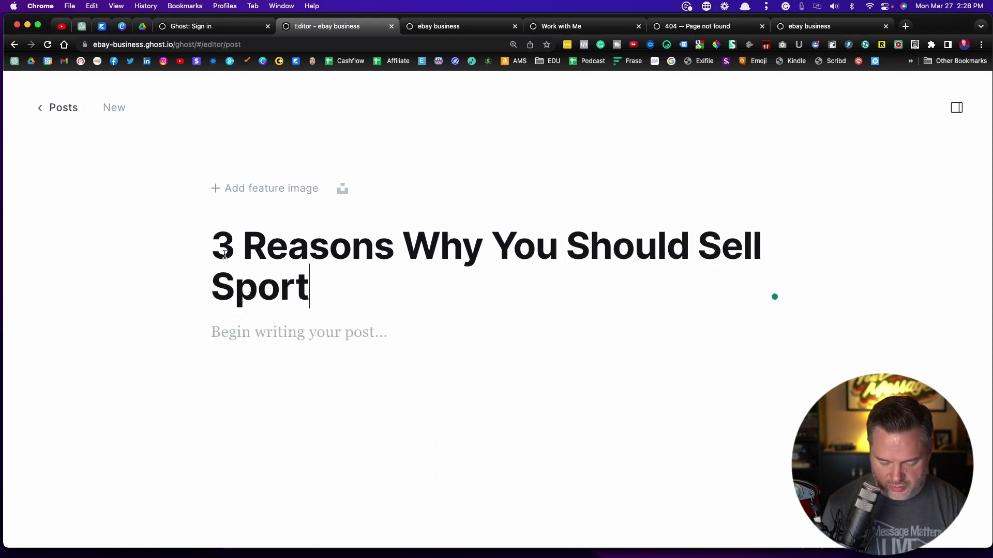
type("s Cards on ")
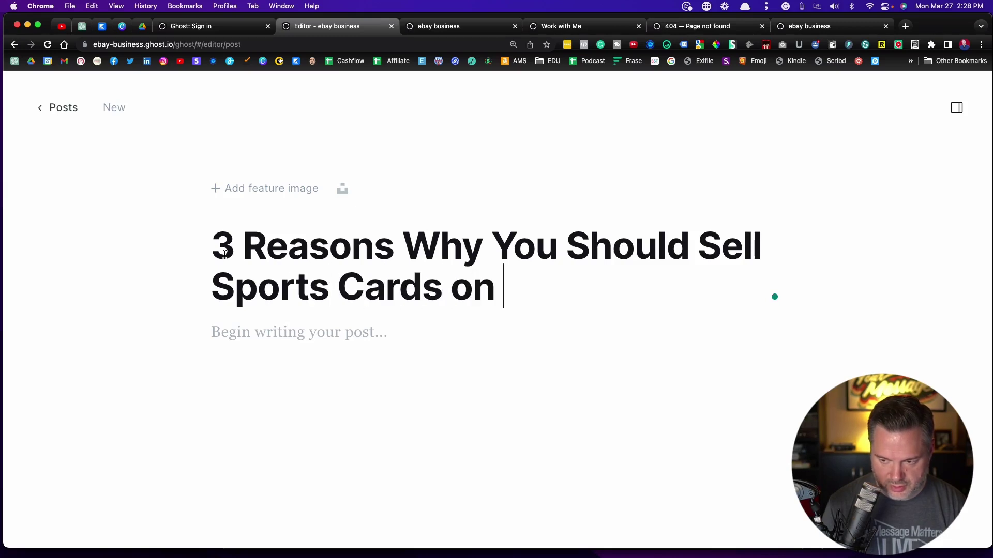
type("eBay")
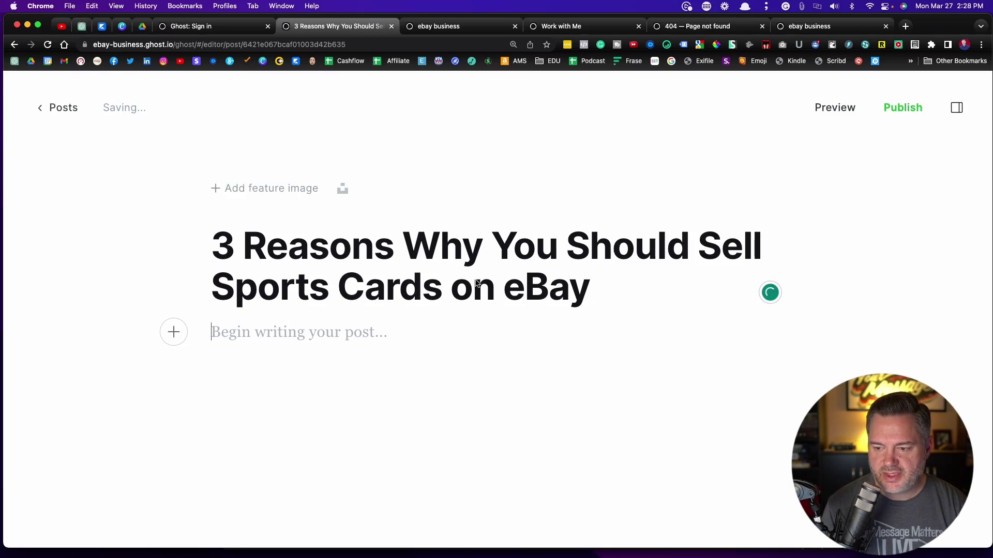
left_click_drag(597, 287, 215, 254)
key("super+c")
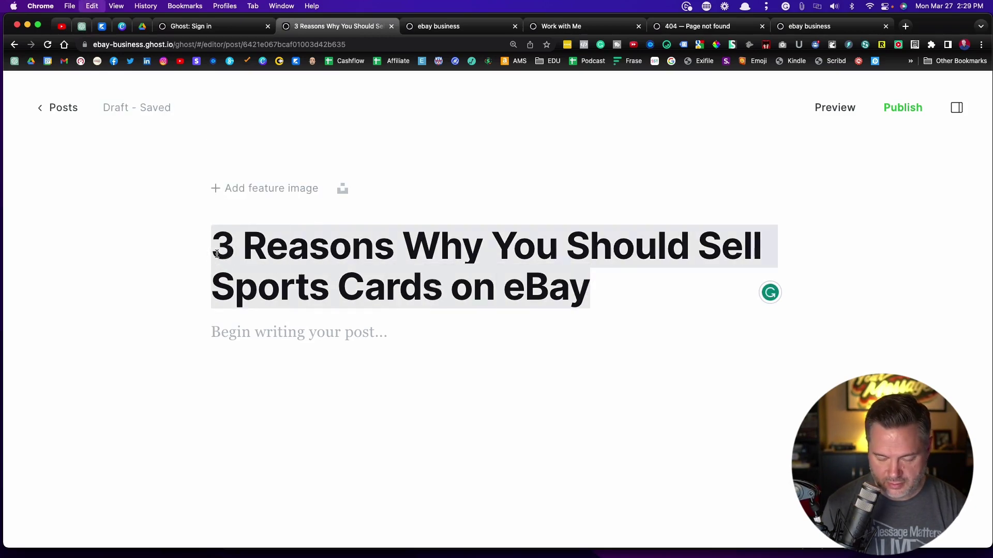
Step: Ask ChatGPT 'Can you write a blog post about:' followed by the pasted post title
left_click(82, 26)
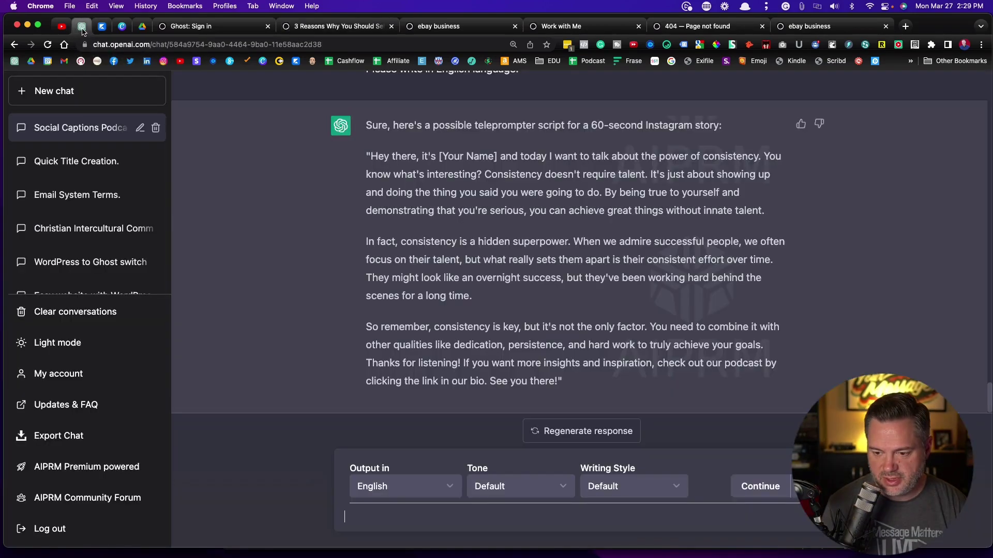
left_click(406, 519)
type("Can you write")
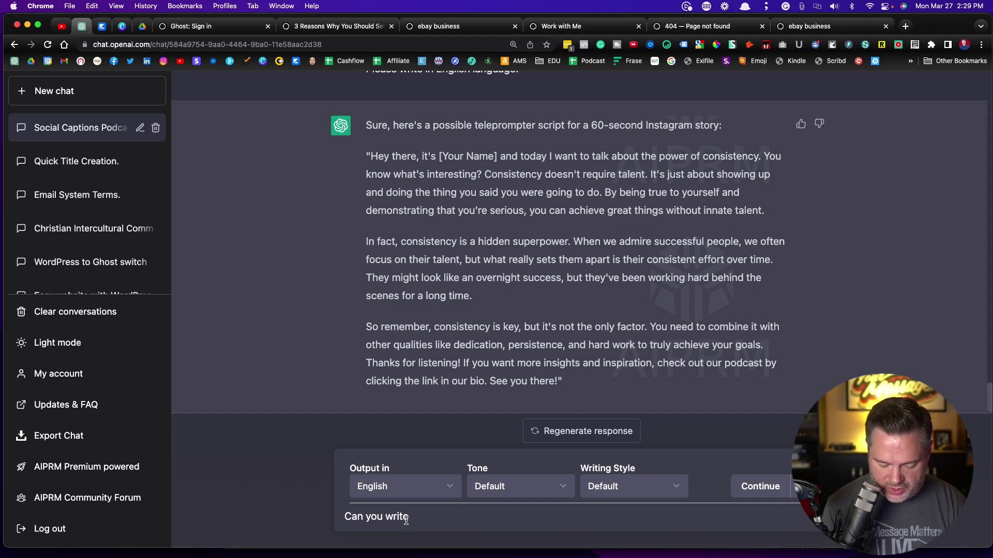
type("a blog ")
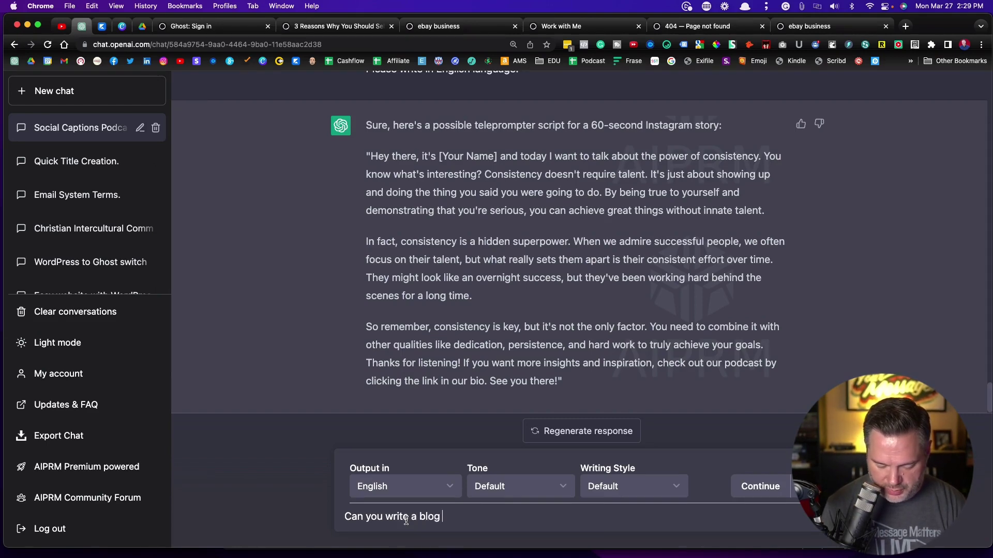
type("post about")
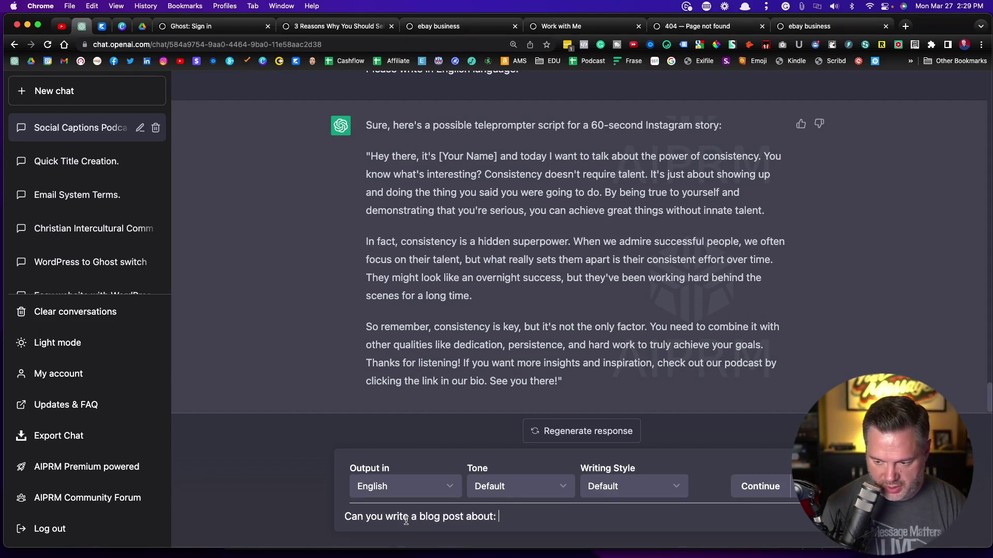
type(":")
key("super+v")
key("Return")
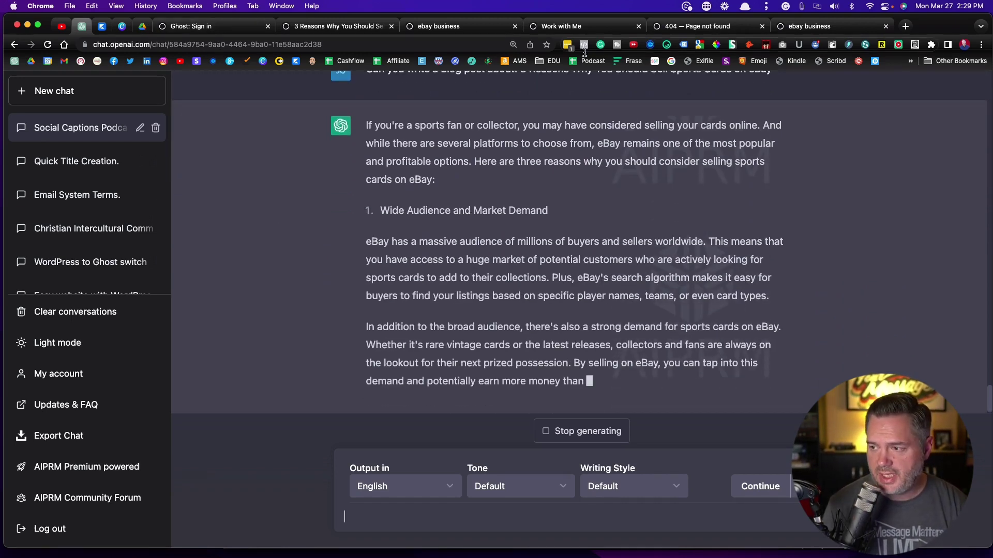
Step: Check the live ebay business site, close its extra pages, and return to the draft post
left_click(825, 31)
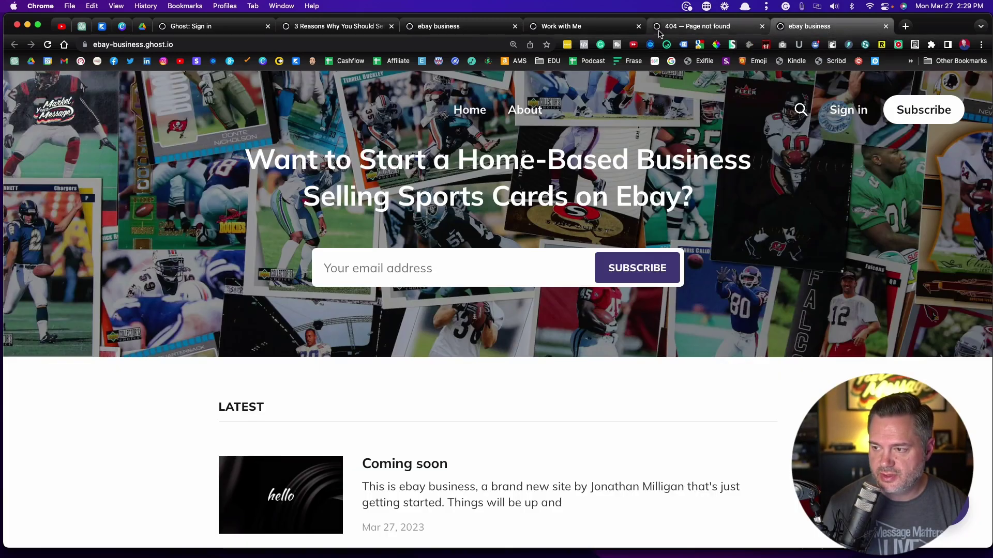
left_click(762, 26)
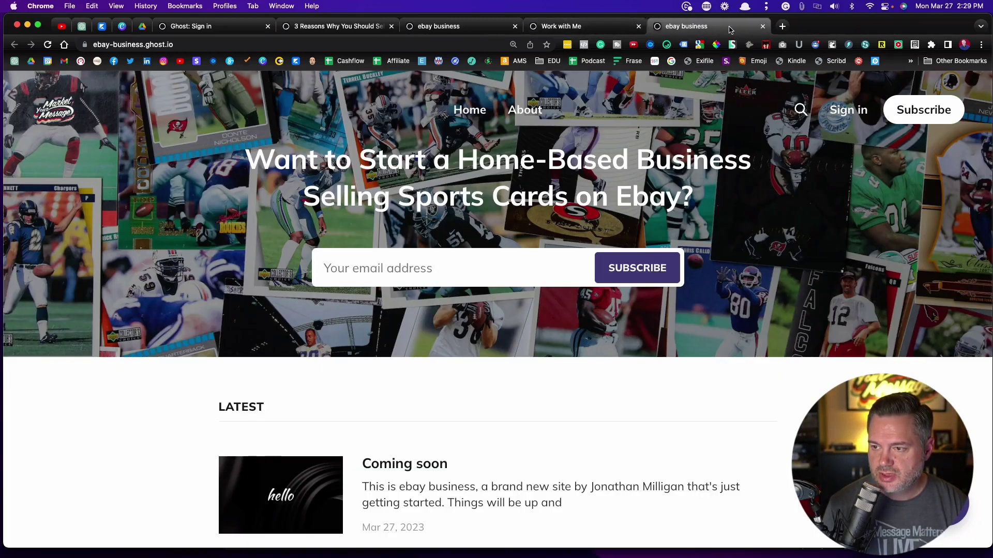
left_click(639, 26)
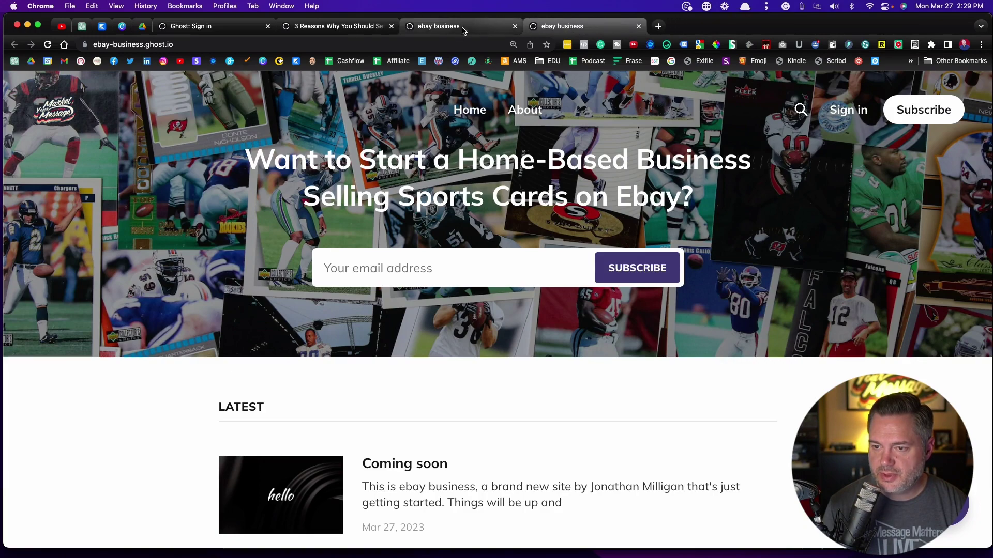
left_click(414, 27)
left_click(370, 28)
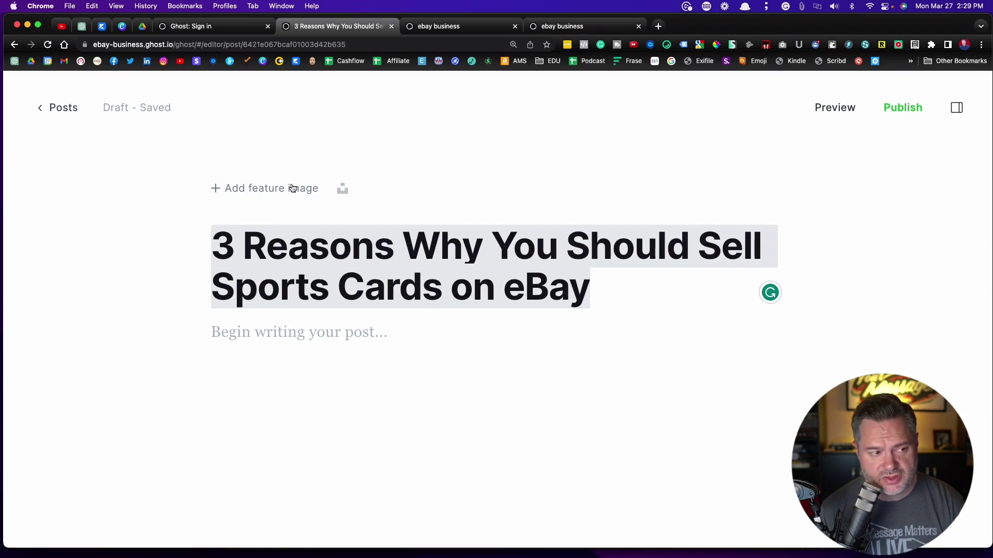
Step: Set the Unsplash photo of vintage Astros baseball cards as the post's feature image
left_click(345, 191)
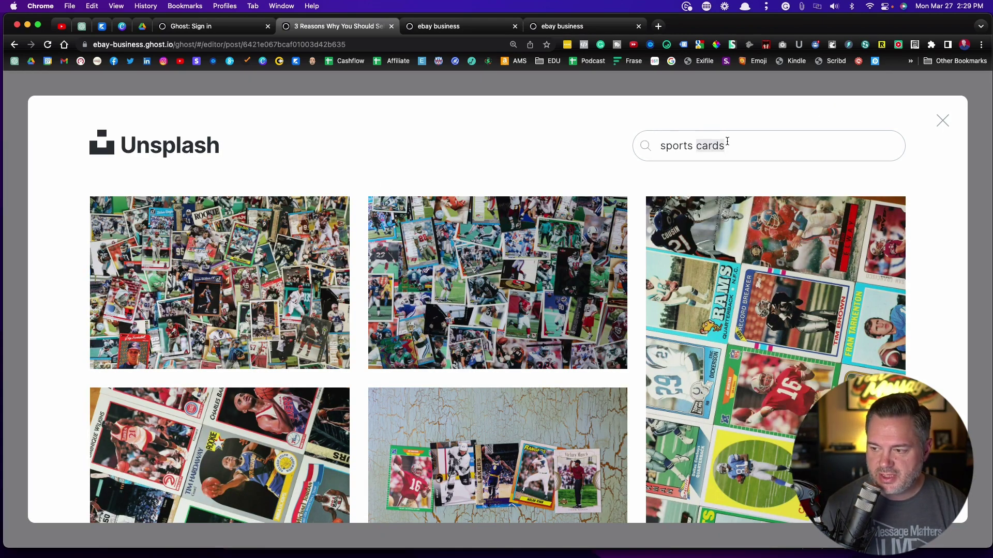
scroll(508, 330, "down", 4)
scroll(508, 331, "down", 12)
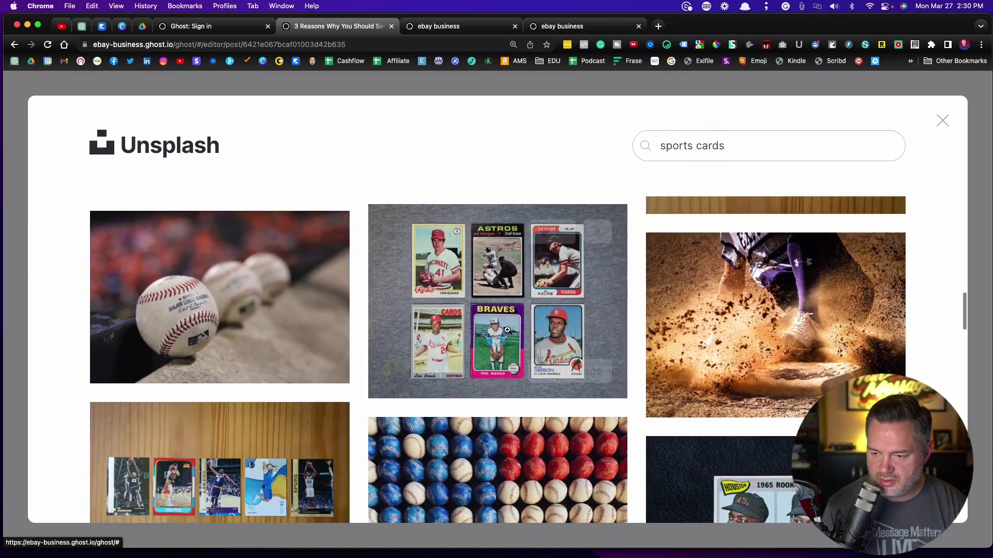
mouse_move(507, 330)
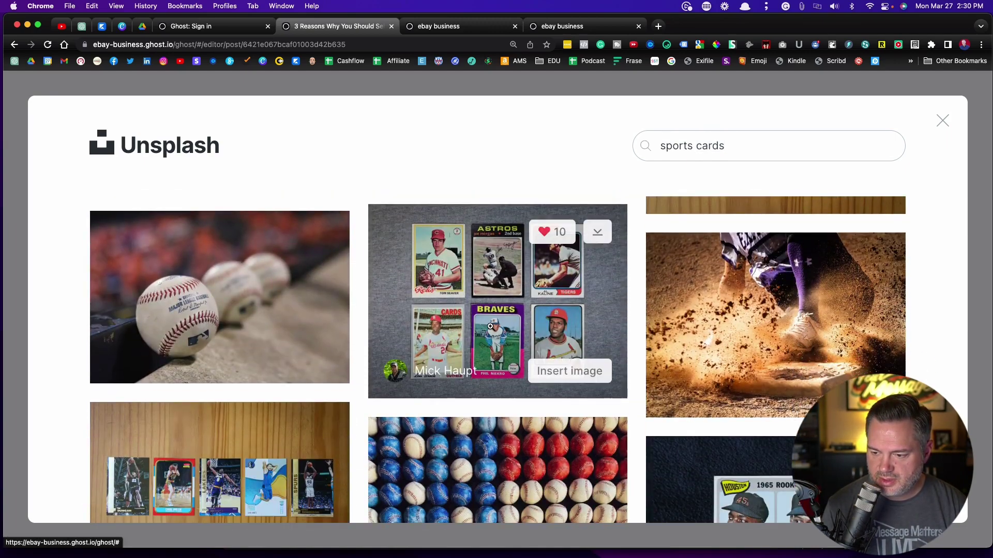
left_click(570, 372)
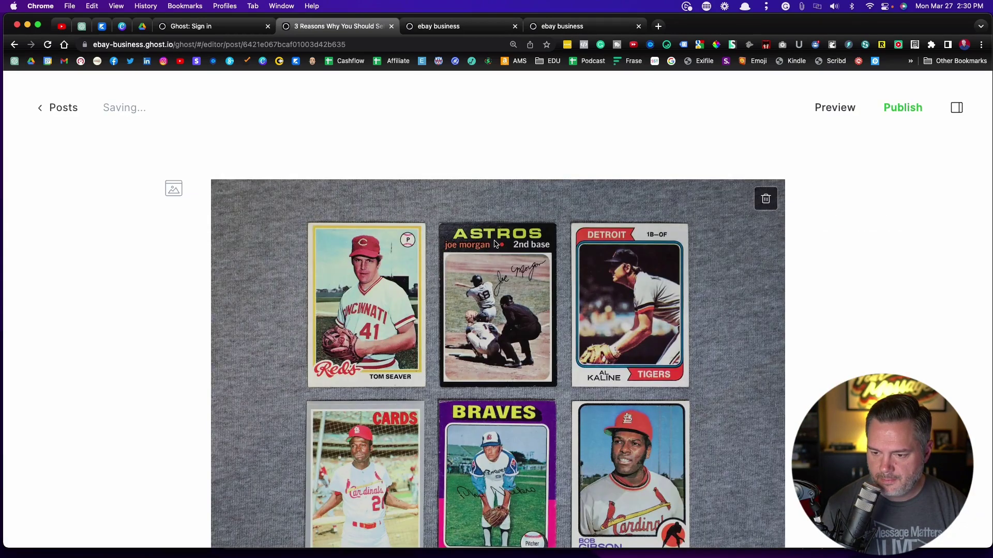
scroll(495, 243, "down", 5)
scroll(494, 243, "up", 5)
scroll(495, 243, "down", 1)
scroll(495, 244, "down", 6)
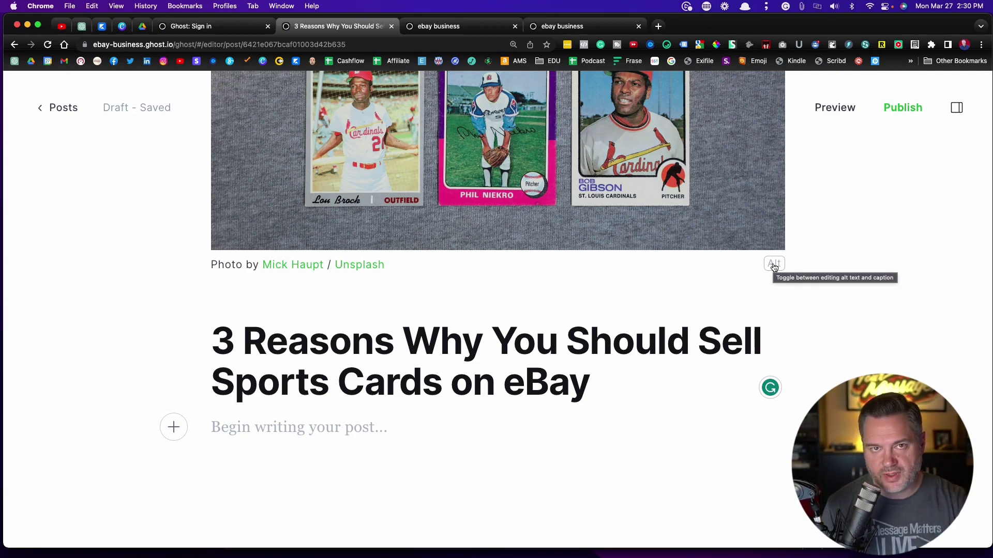
Step: Give the feature image the alt text 'How to Sell Vintage Sports Cards on eBay', keeping the credit caption
left_click(774, 266)
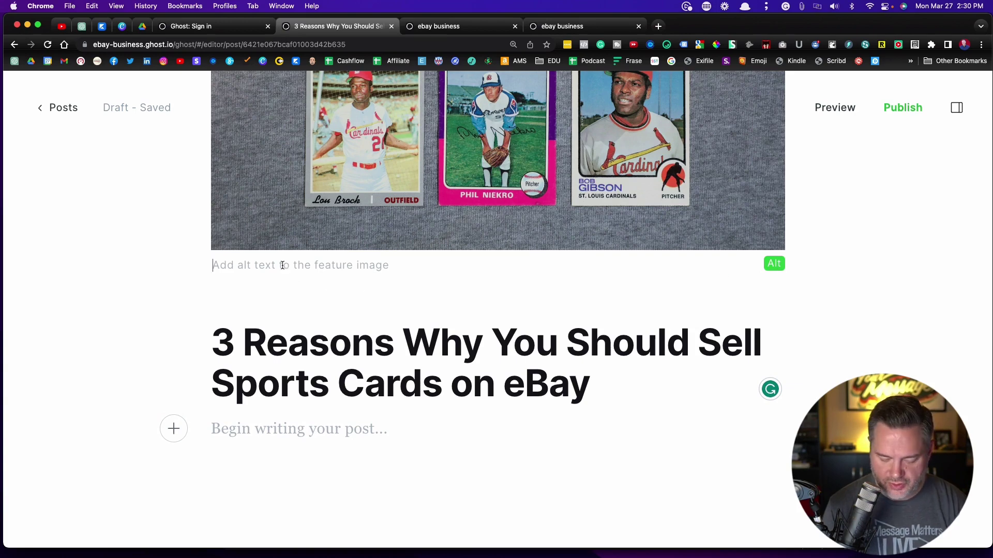
type("Vin")
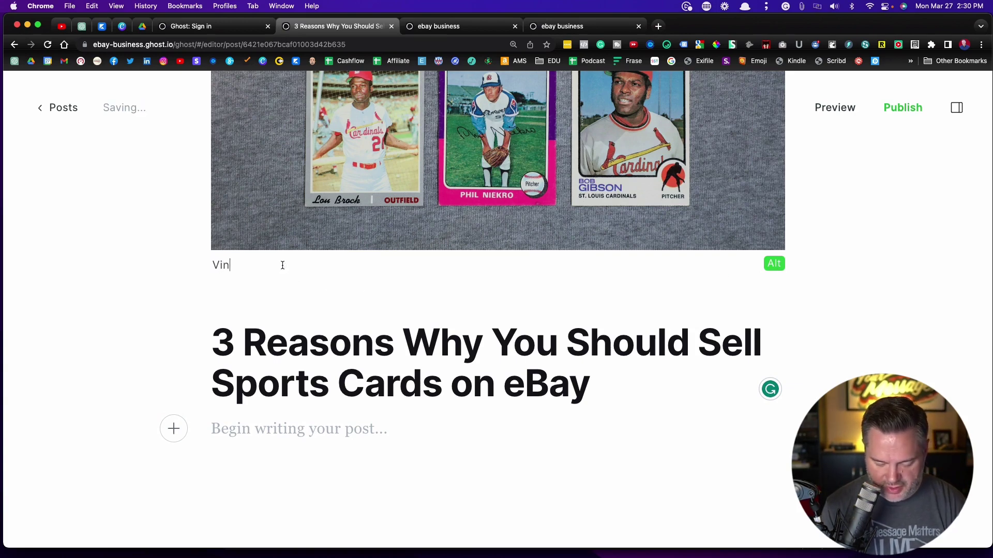
type("tage Spor")
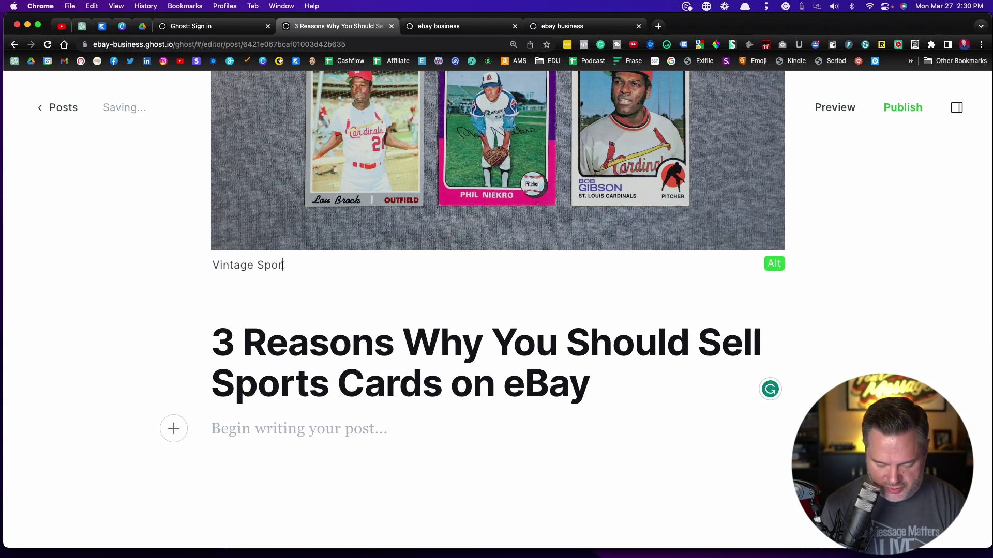
type("ts Cards o")
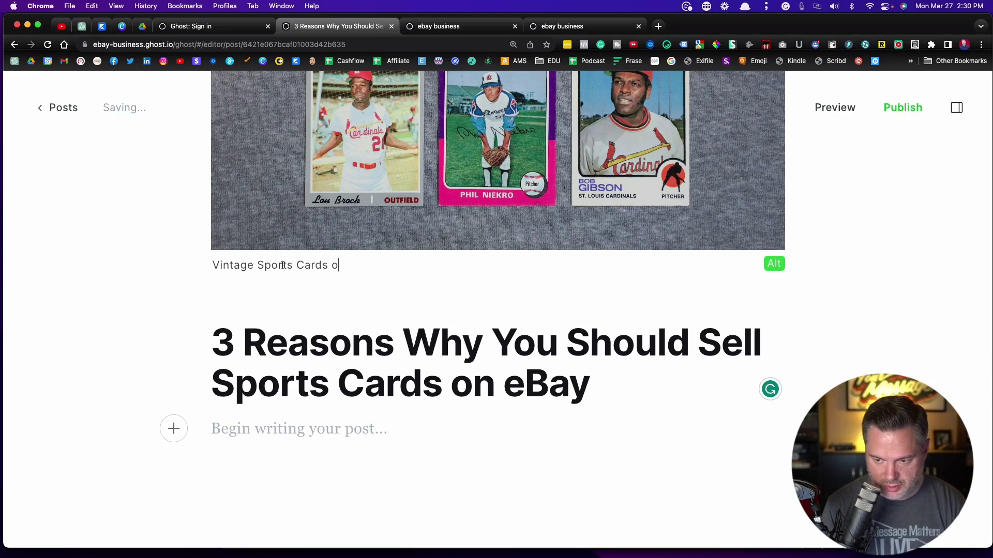
type("n E")
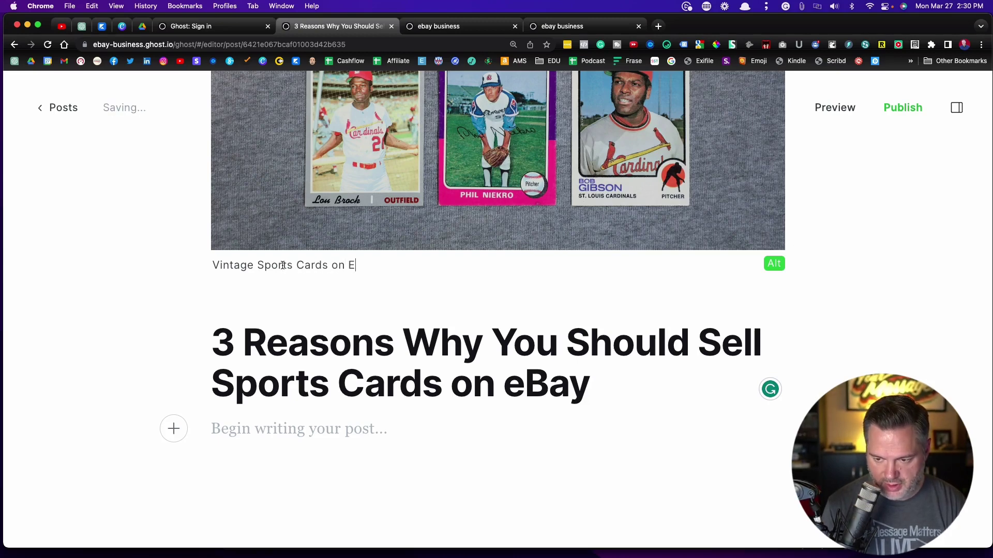
type("Bay")
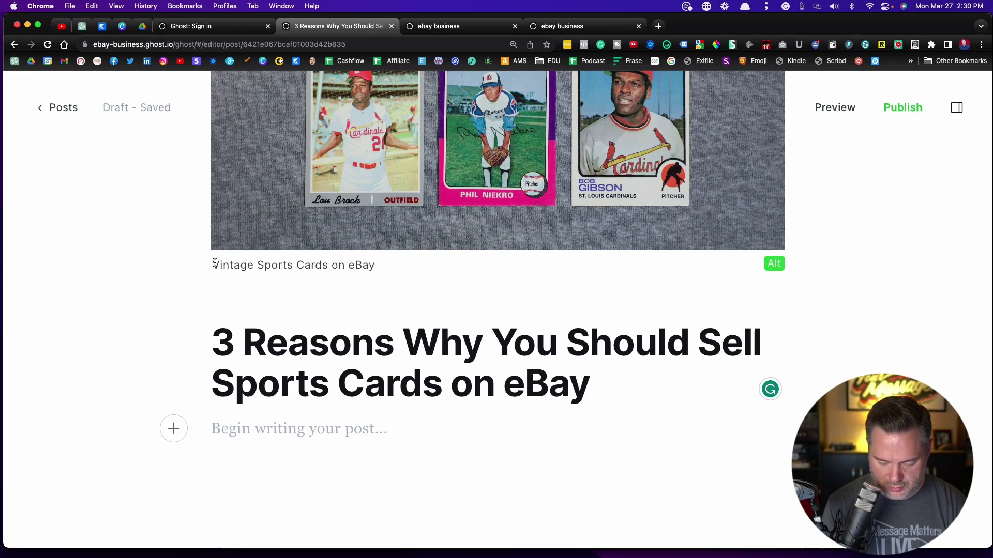
type("How to Se")
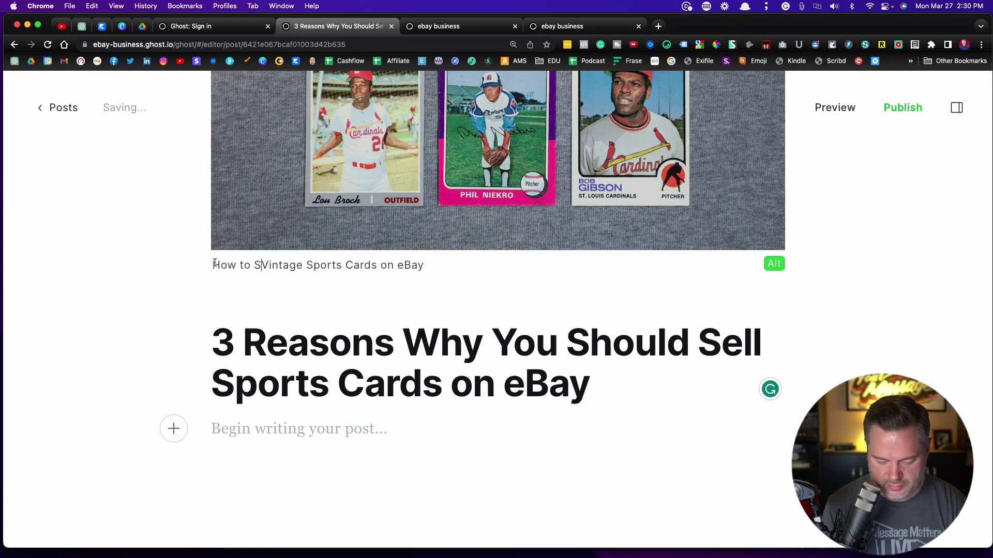
type("ll")
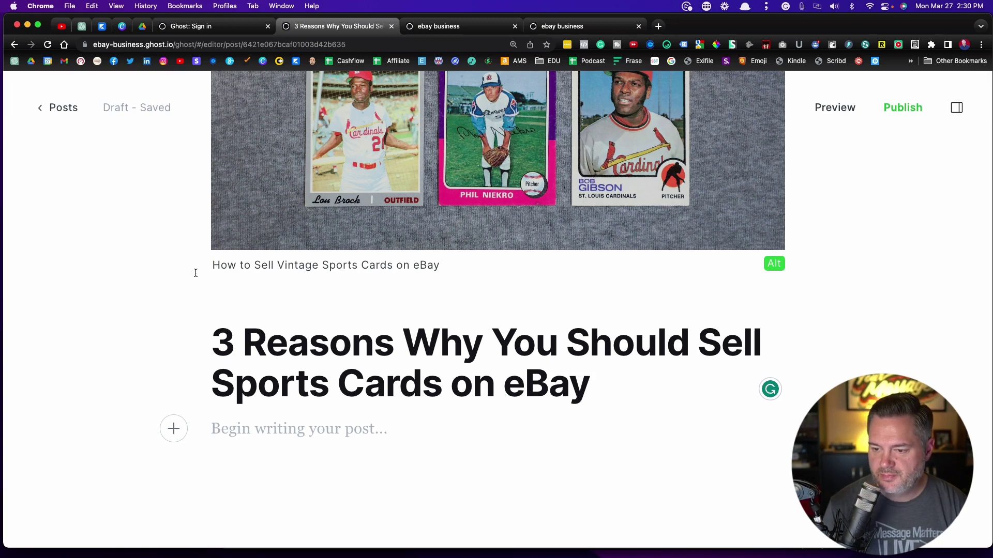
left_click(773, 265)
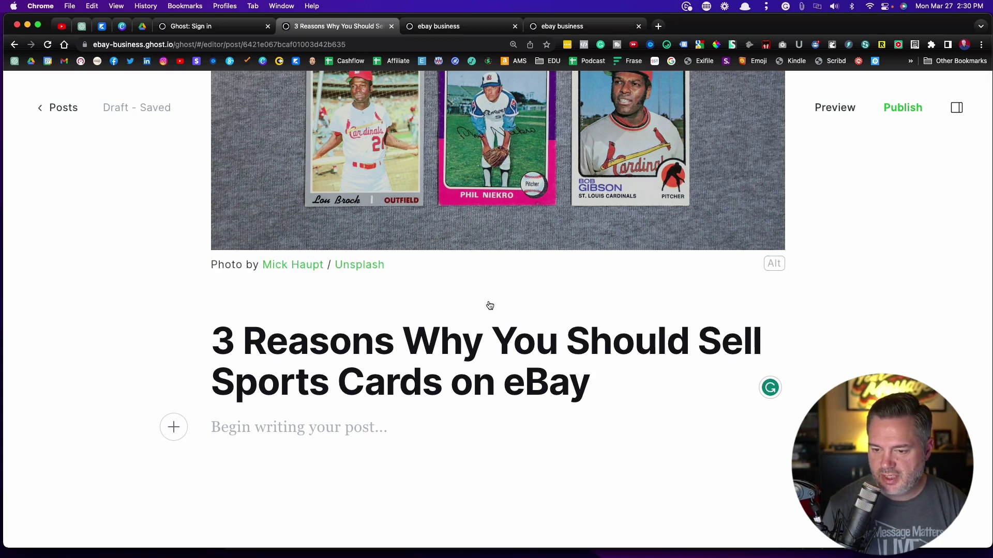
left_click(773, 265)
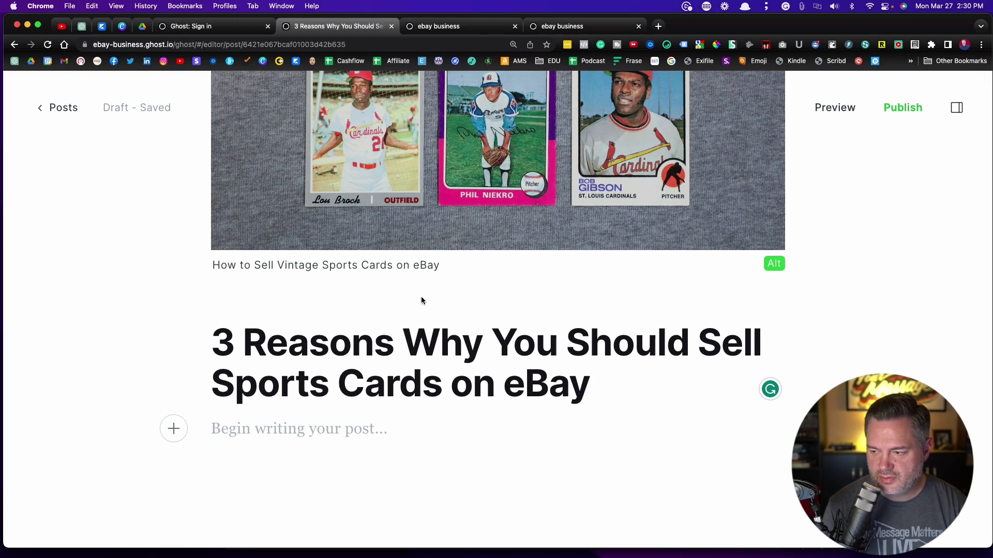
left_click(773, 265)
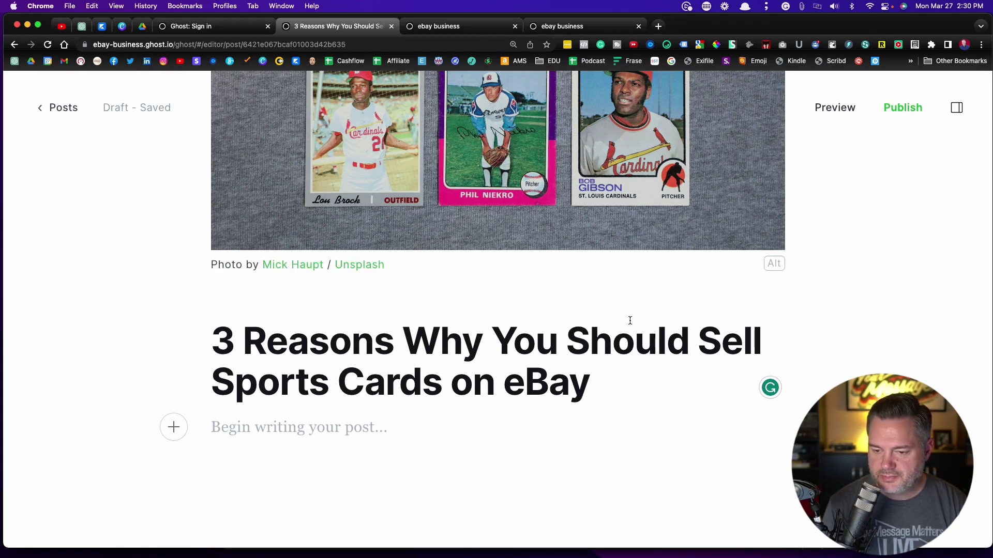
Step: Select the complete ChatGPT blog post reply and return to the Ghost editor
left_click(82, 25)
scroll(326, 249, "up", 15)
left_click_drag(365, 219, 735, 391)
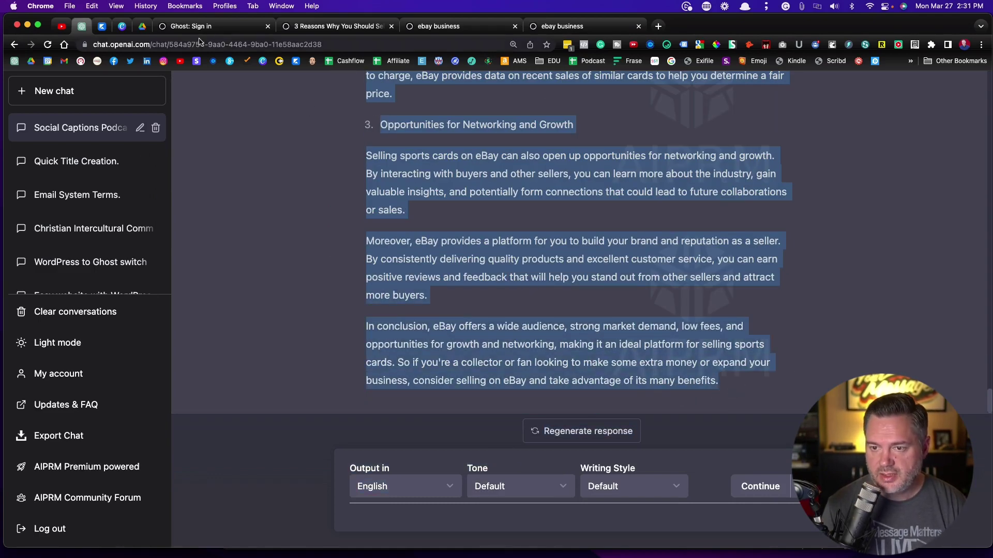
left_click(209, 27)
Step: Paste the ChatGPT article into the empty post body
left_click(316, 27)
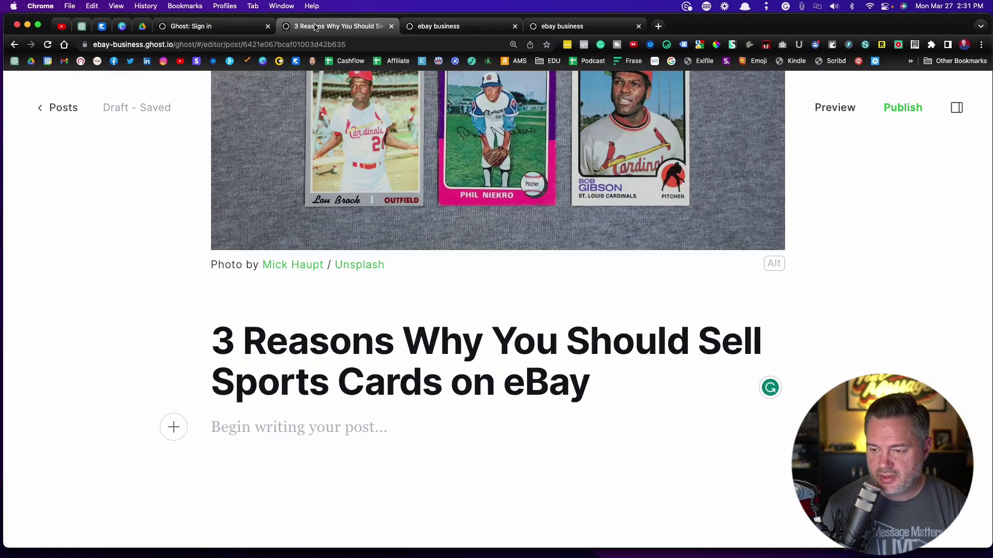
left_click(255, 428)
key("super+v")
scroll(328, 373, "up", 10)
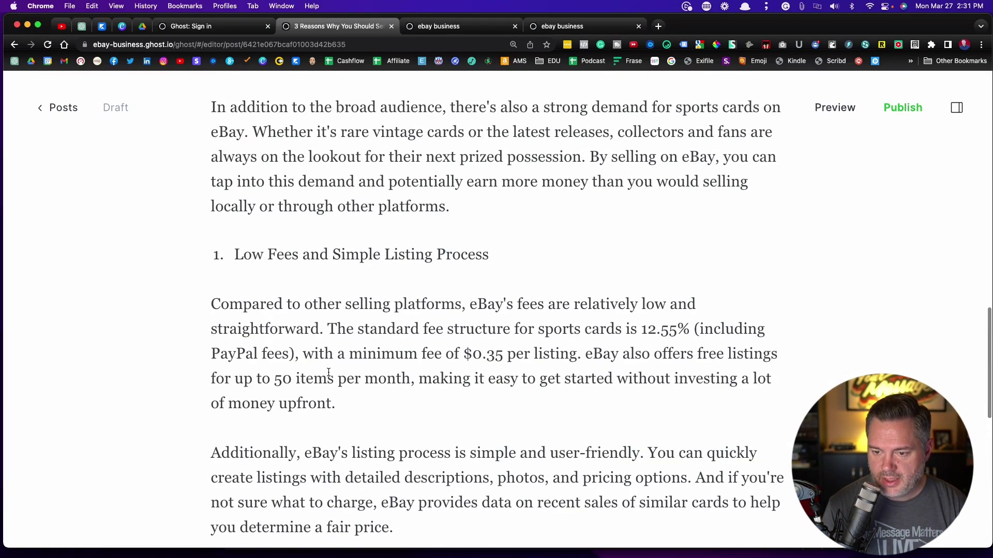
scroll(329, 372, "up", 10)
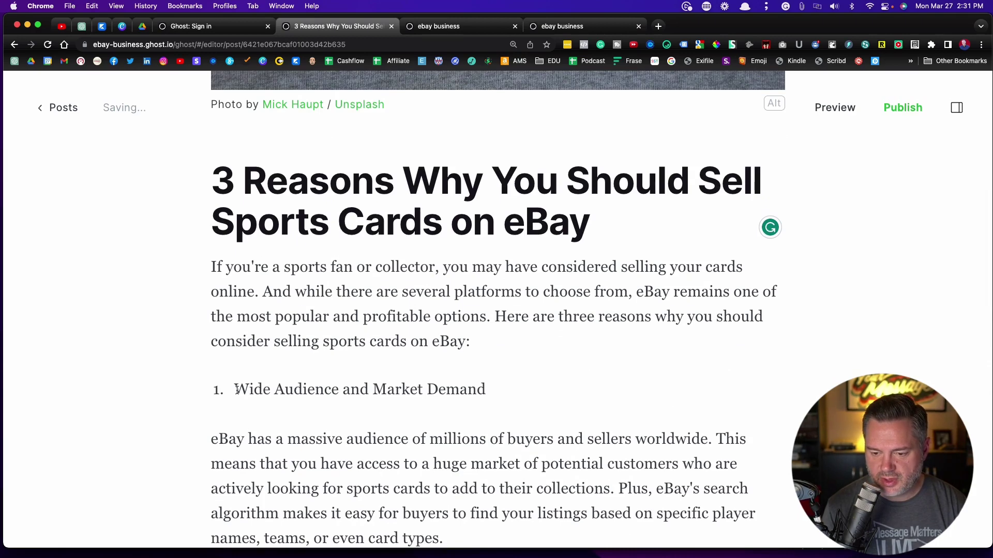
scroll(350, 313, "up", 1)
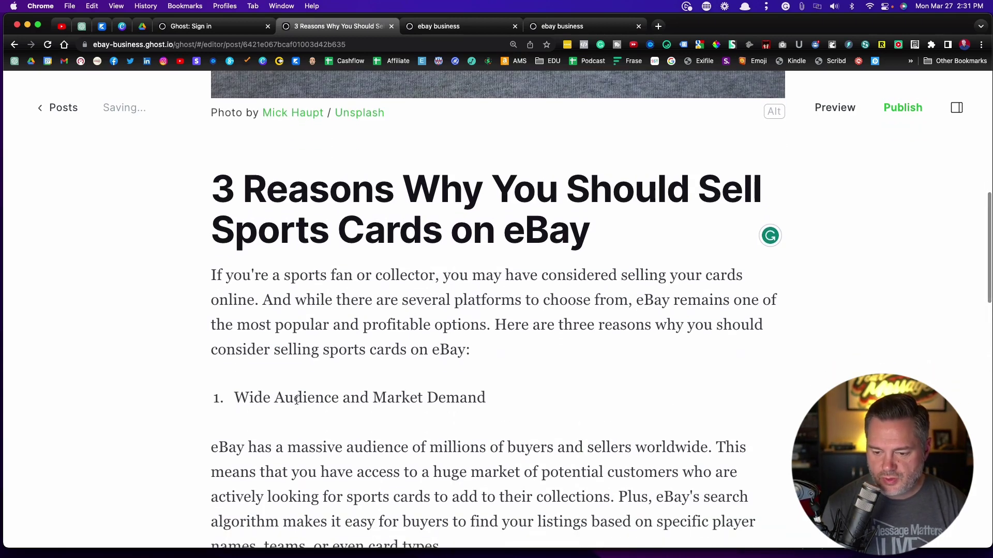
Step: Turn the first list item into the heading 'Reason 1. Wide Audience and Market Demand'
key("BackSpace")
left_click_drag(457, 403, 140, 401)
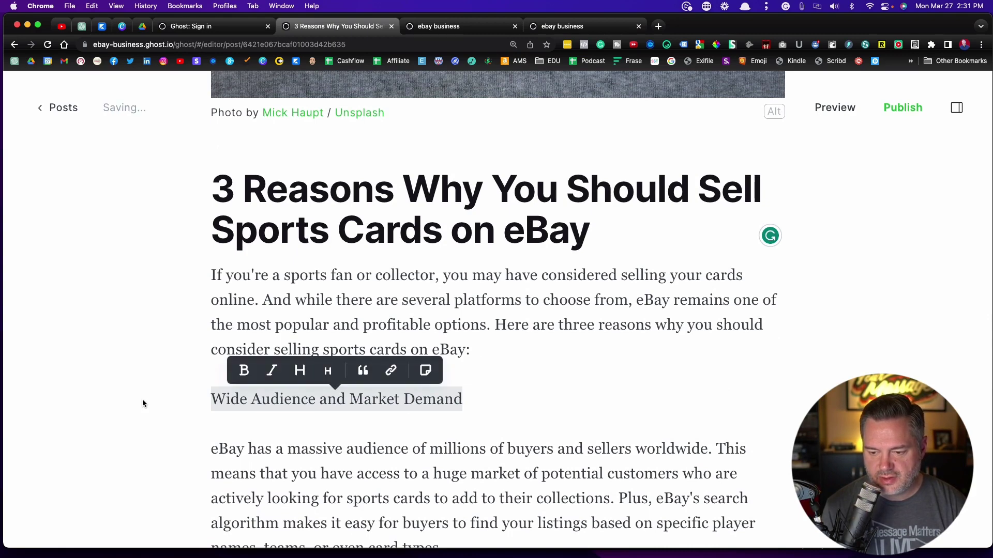
left_click(301, 372)
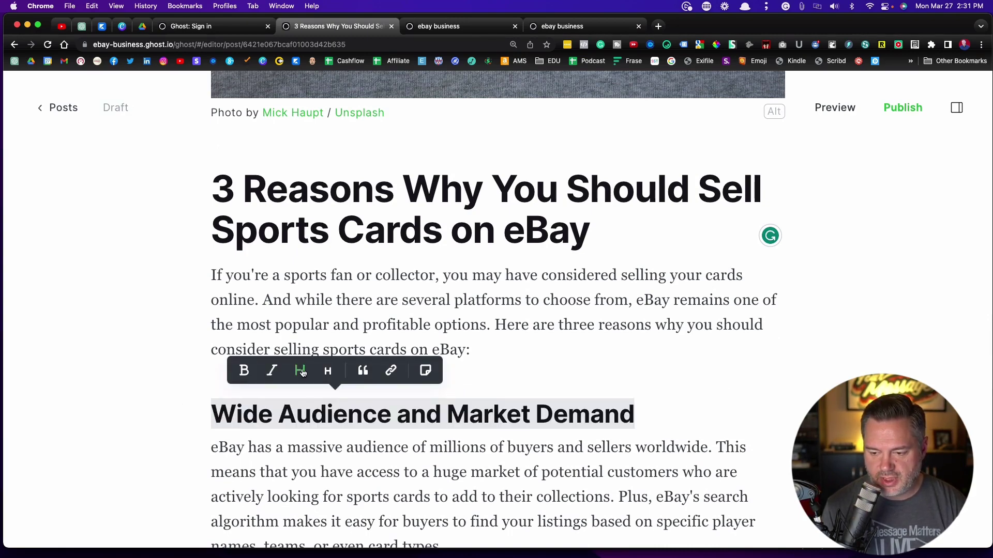
left_click(493, 322)
scroll(498, 325, "down", 3)
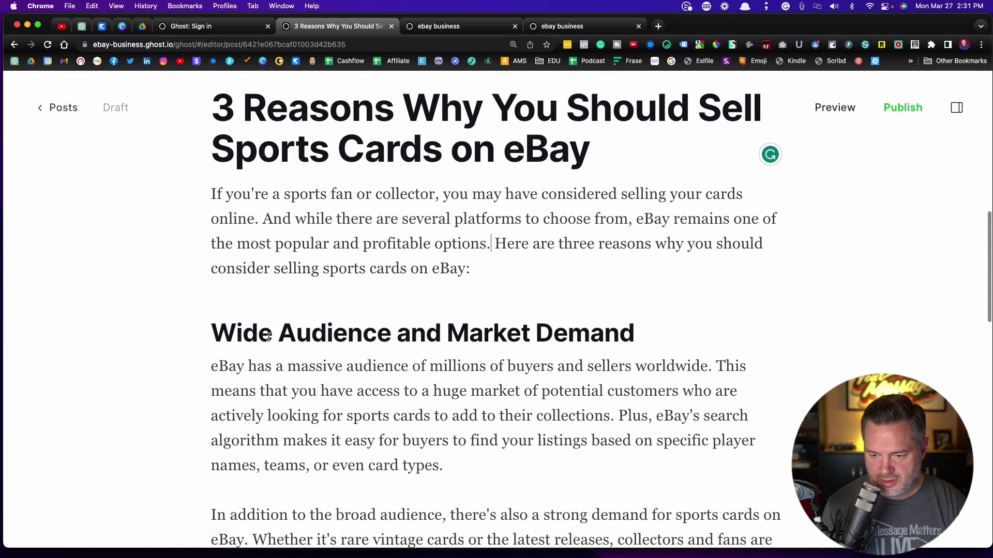
left_click(217, 334)
type("Reason 1.")
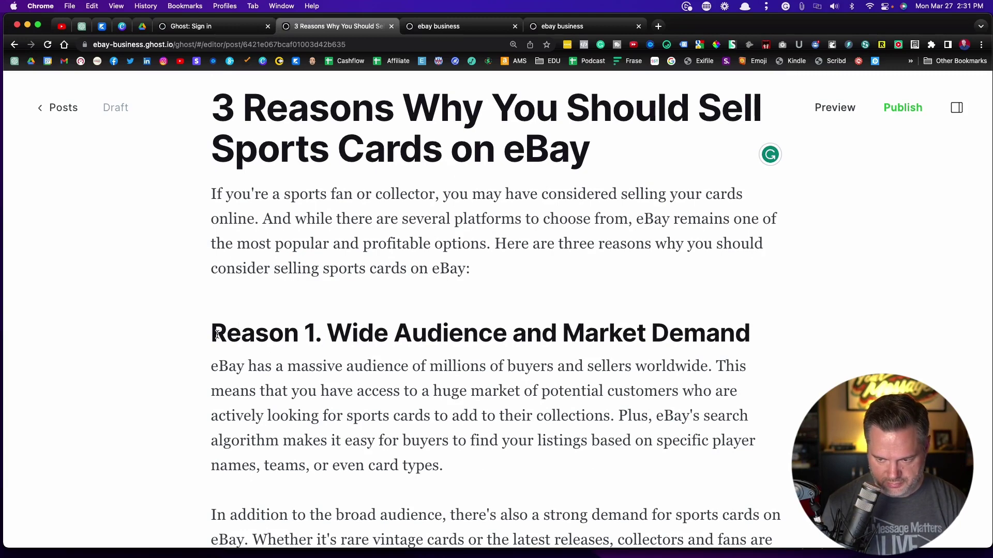
Step: Turn the second item into the heading 'Reason 2. Low Fees and Simple Listing Process'
scroll(220, 342, "down", 6)
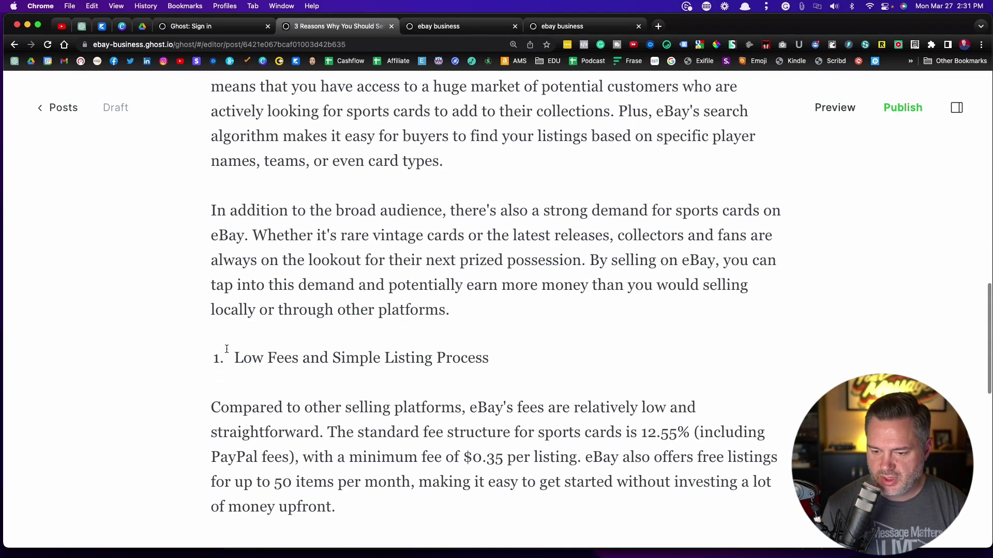
left_click(223, 350)
key("BackSpace")
left_click_drag(478, 362, 138, 358)
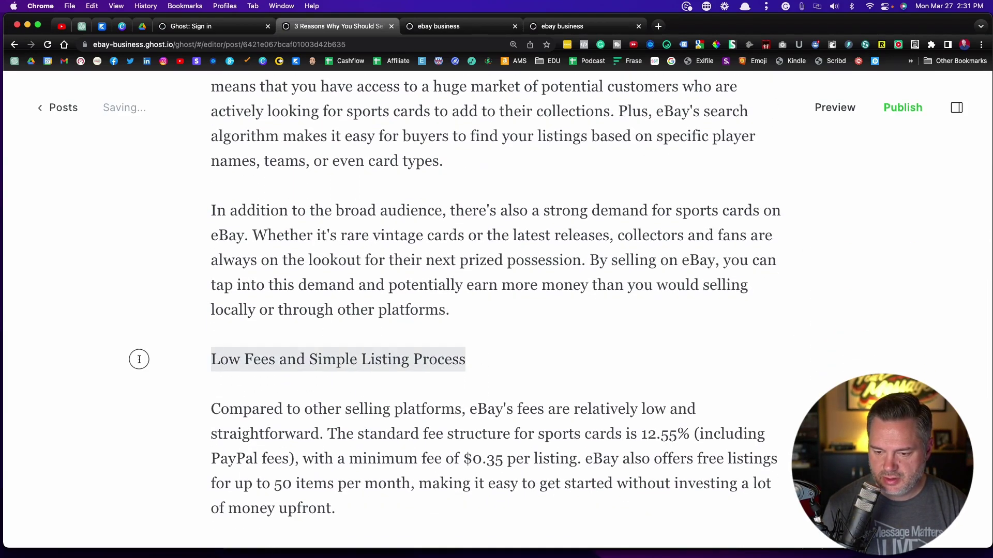
left_click(301, 331)
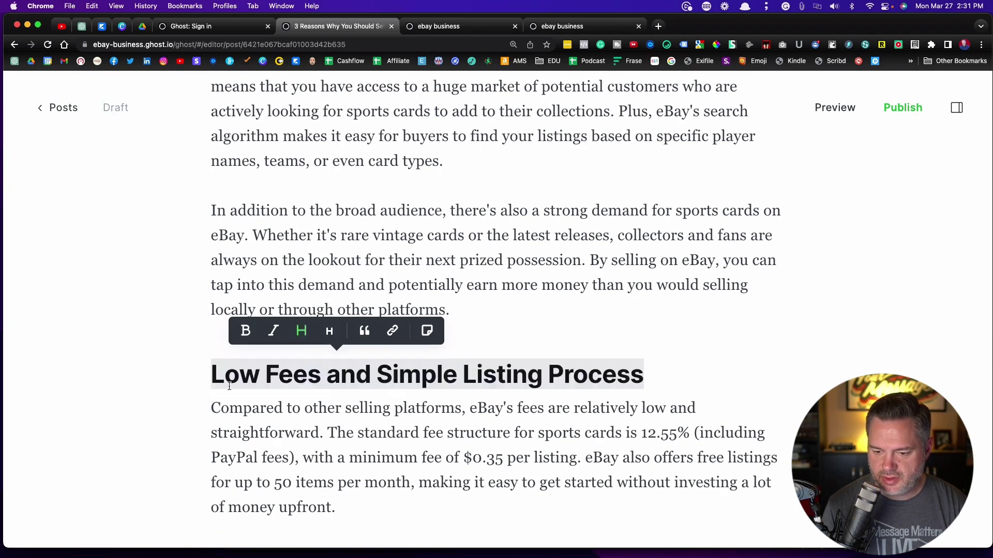
left_click(215, 378)
type("Reason")
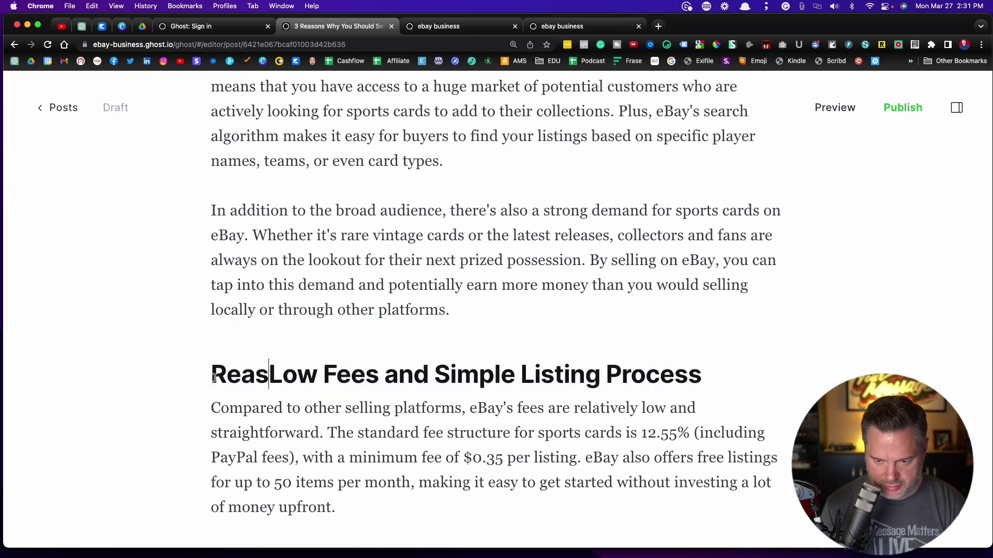
type(" 2.")
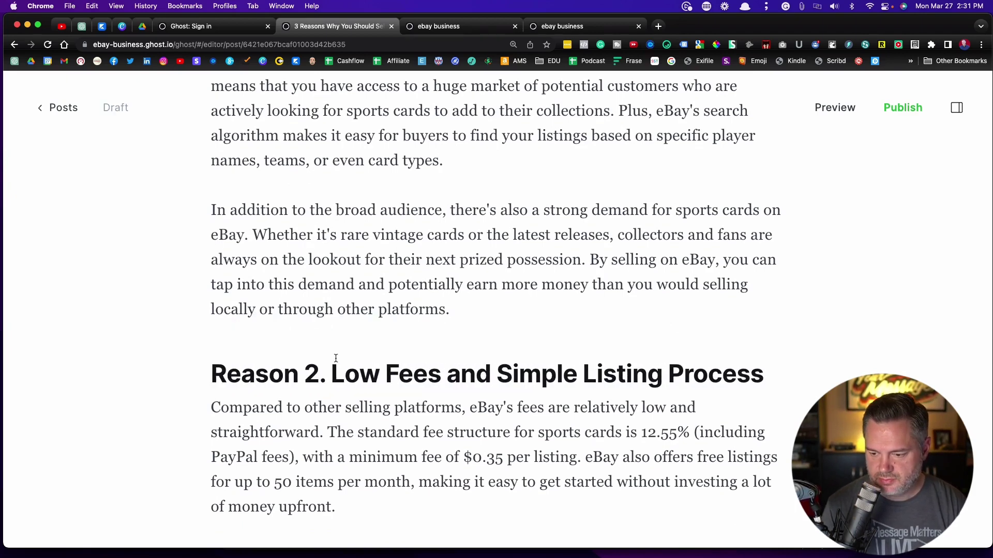
Step: Turn the third item into the heading 'Reason 3. Opportunities for Networking and Growth'
scroll(335, 358, "down", 5)
scroll(362, 354, "down", 1)
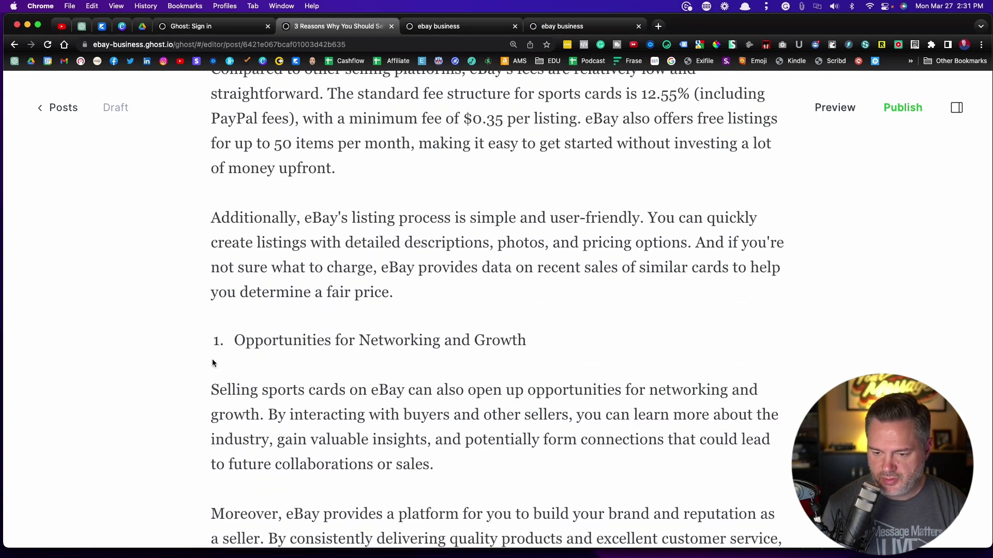
left_click(235, 341)
key("BackSpace")
left_click_drag(514, 349, 104, 347)
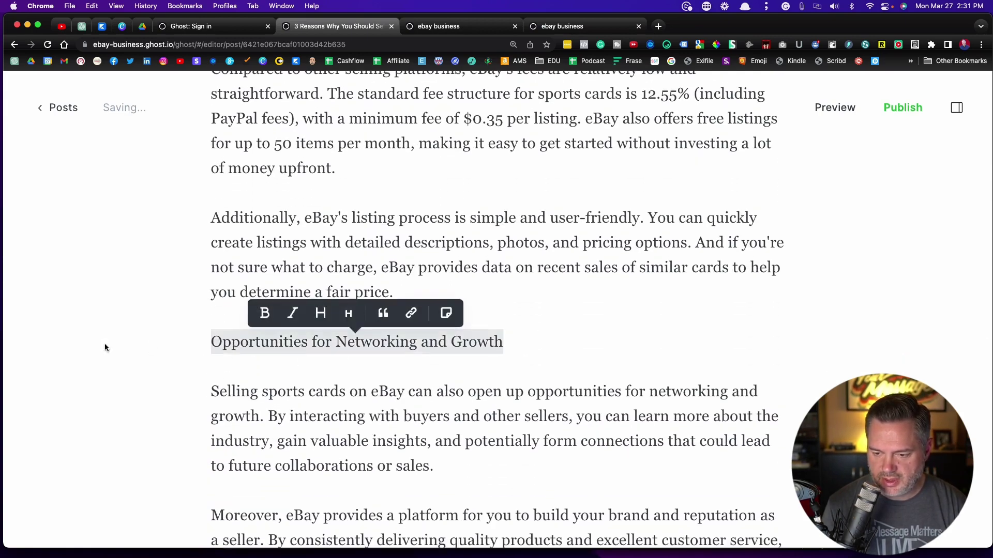
left_click(319, 313)
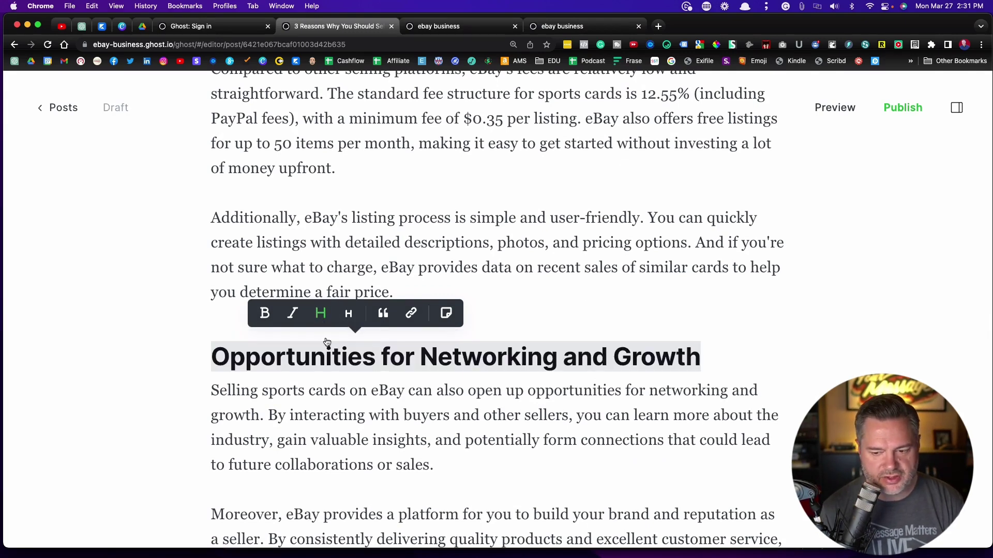
left_click(213, 359)
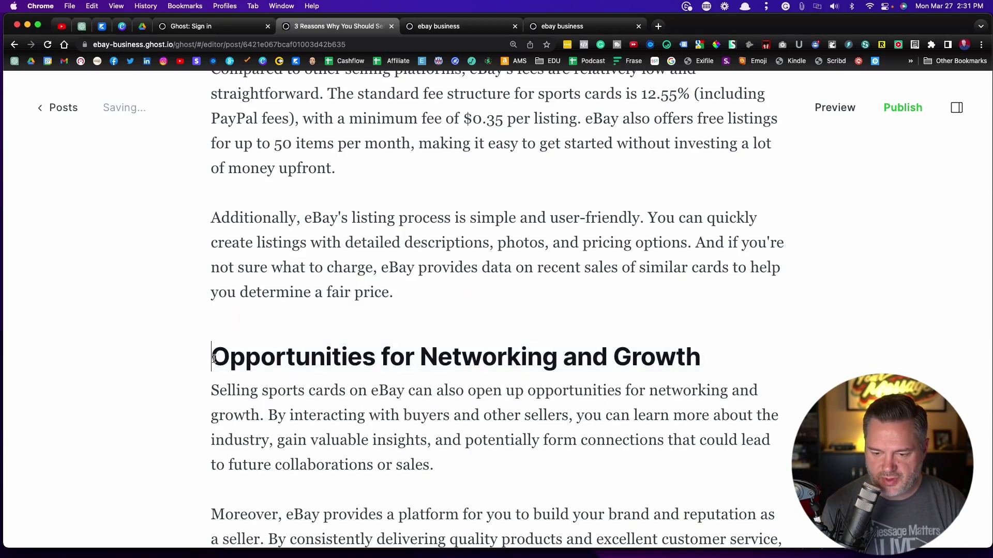
type("Reason 3")
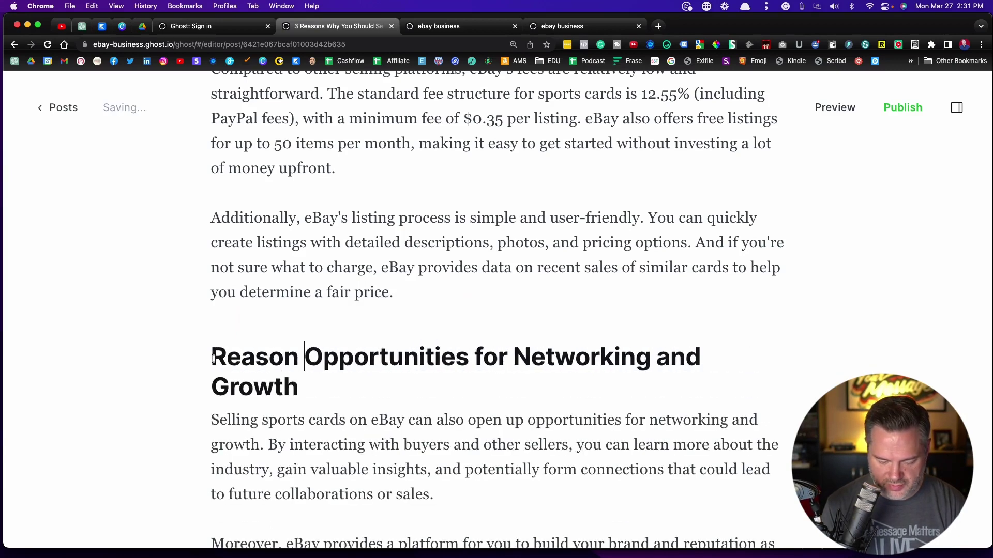
type(".")
scroll(277, 312, "up", 15)
scroll(290, 326, "down", 2)
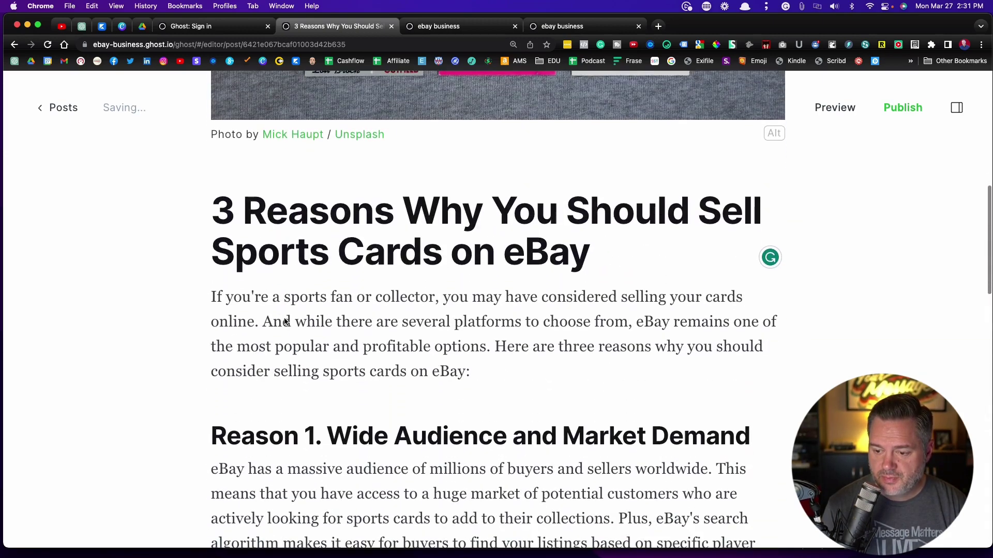
key("Return")
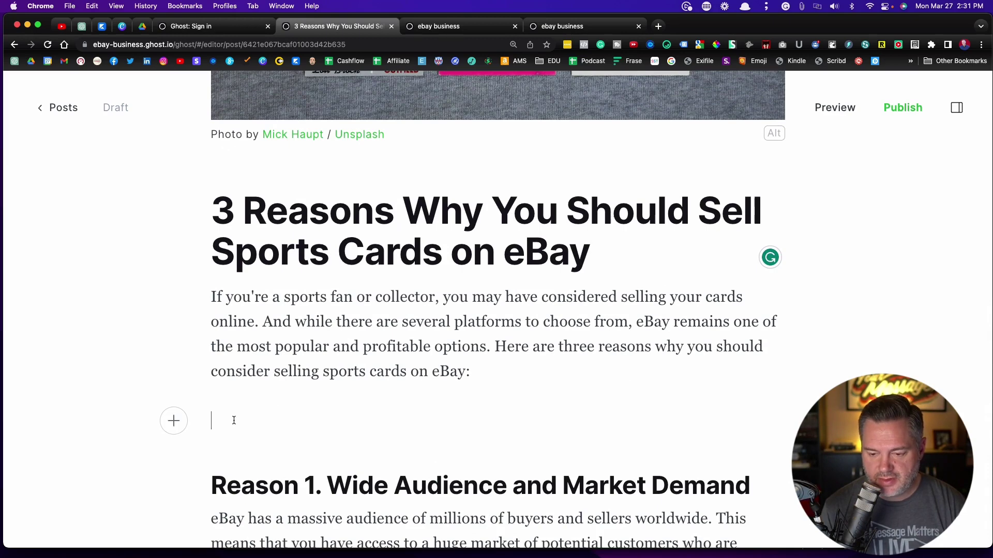
left_click(172, 424)
scroll(173, 424, "down", 5)
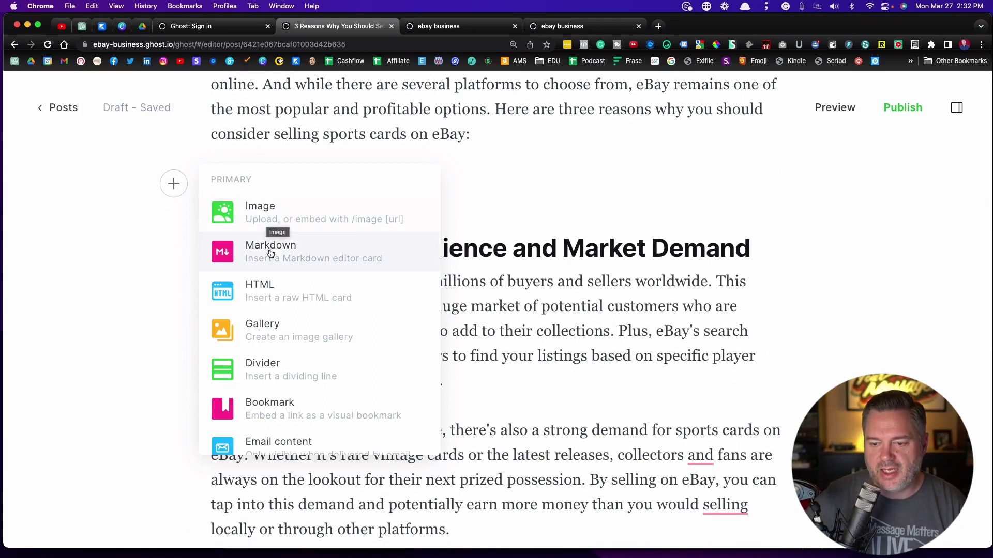
scroll(273, 257, "down", 2)
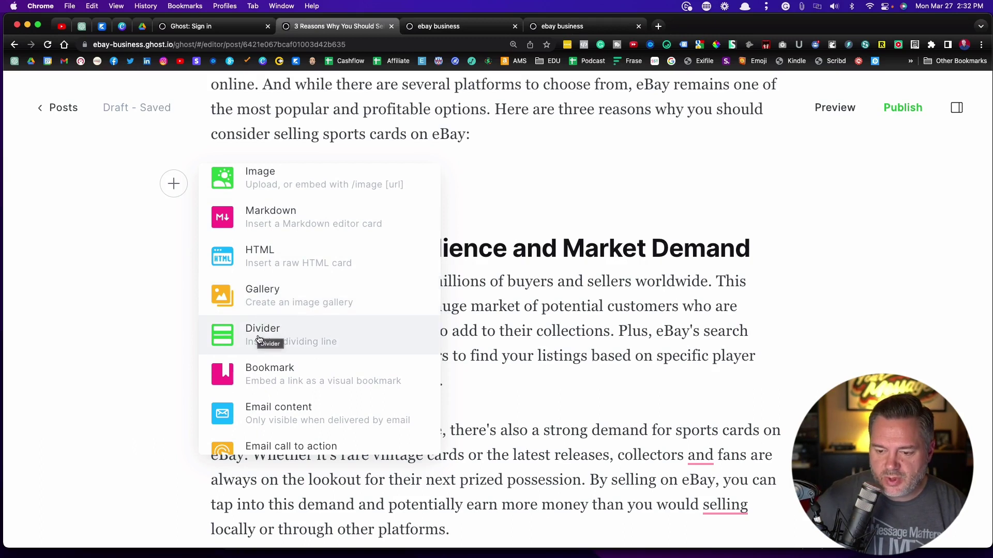
scroll(261, 343, "down", 3)
scroll(266, 324, "down", 1)
scroll(266, 324, "down", 3)
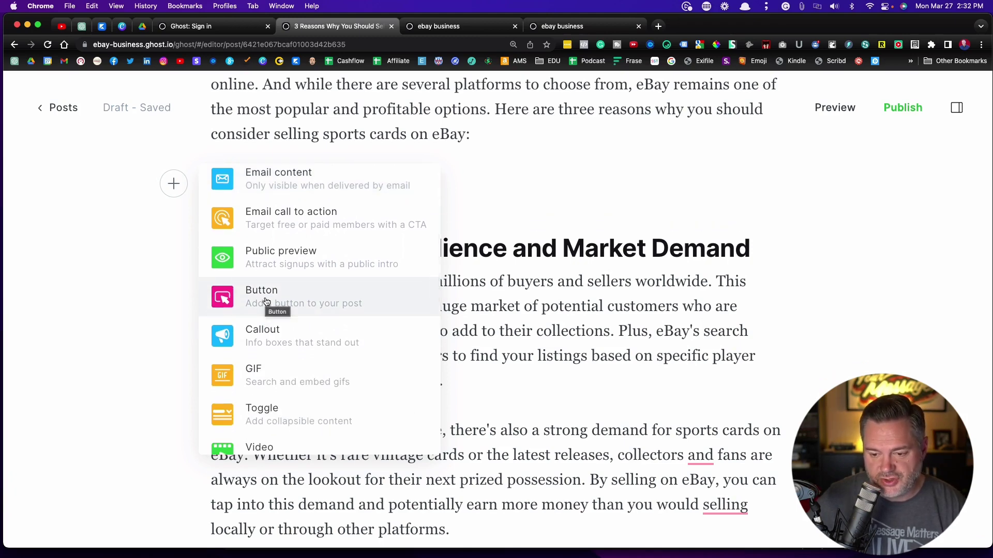
scroll(265, 302, "down", 3)
scroll(266, 301, "down", 1)
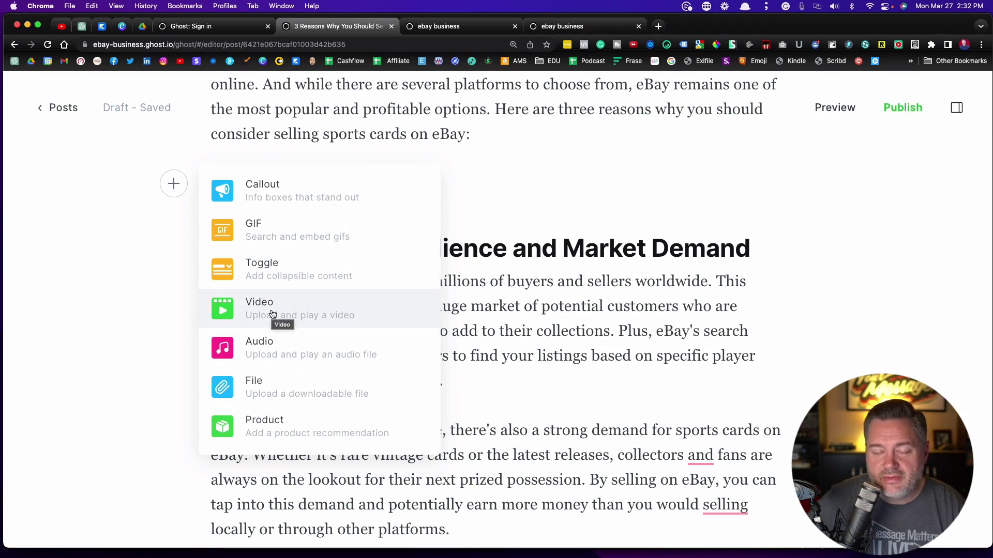
scroll(272, 314, "down", 2)
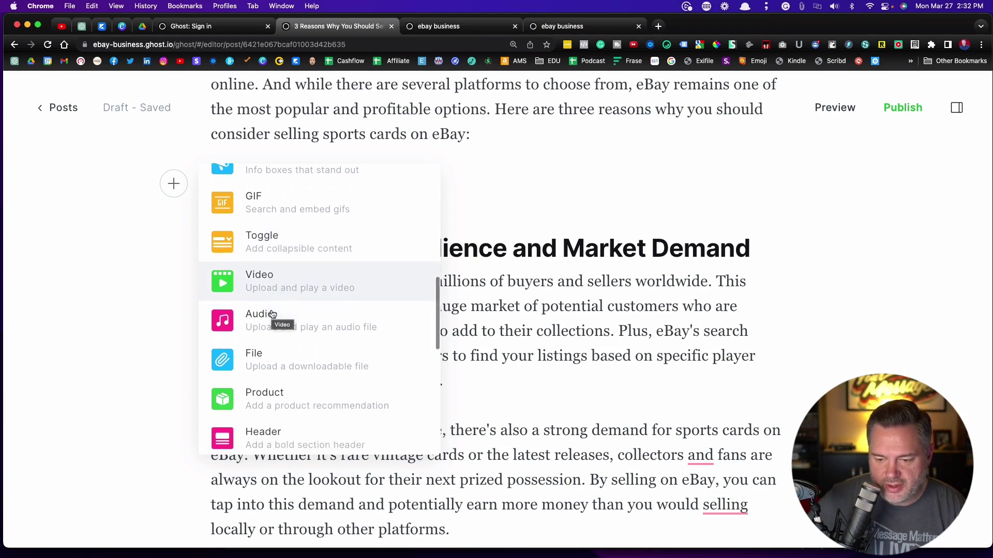
scroll(273, 314, "down", 3)
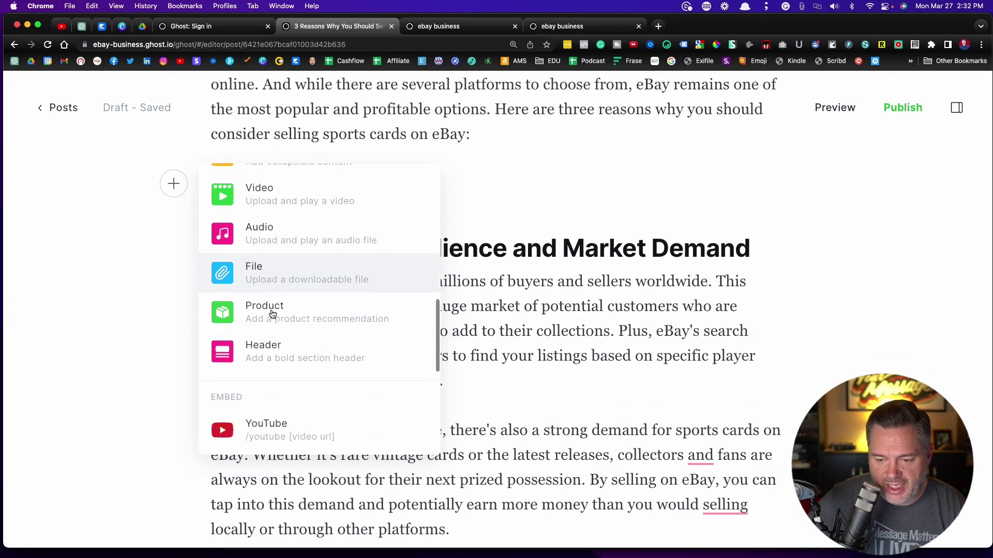
scroll(273, 314, "down", 3)
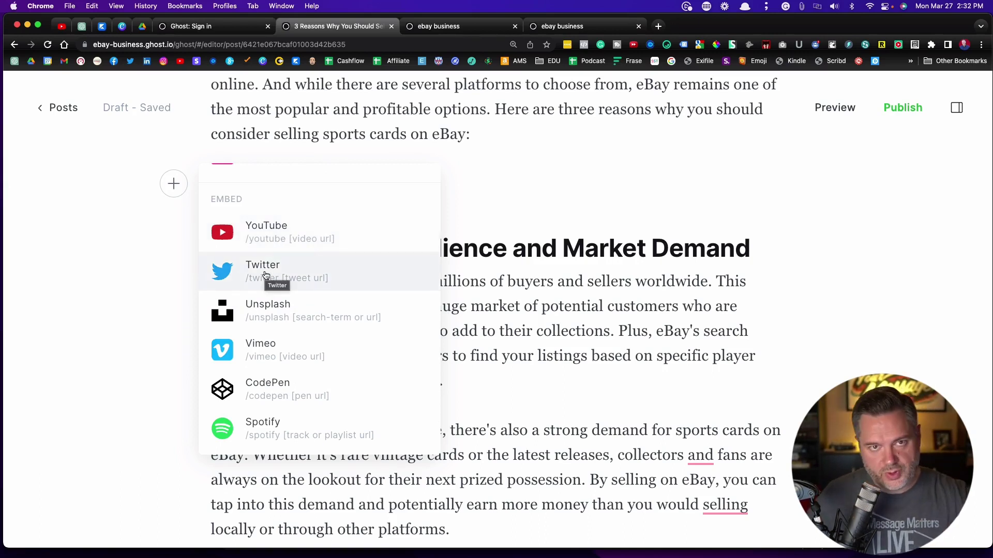
scroll(266, 275, "down", 2)
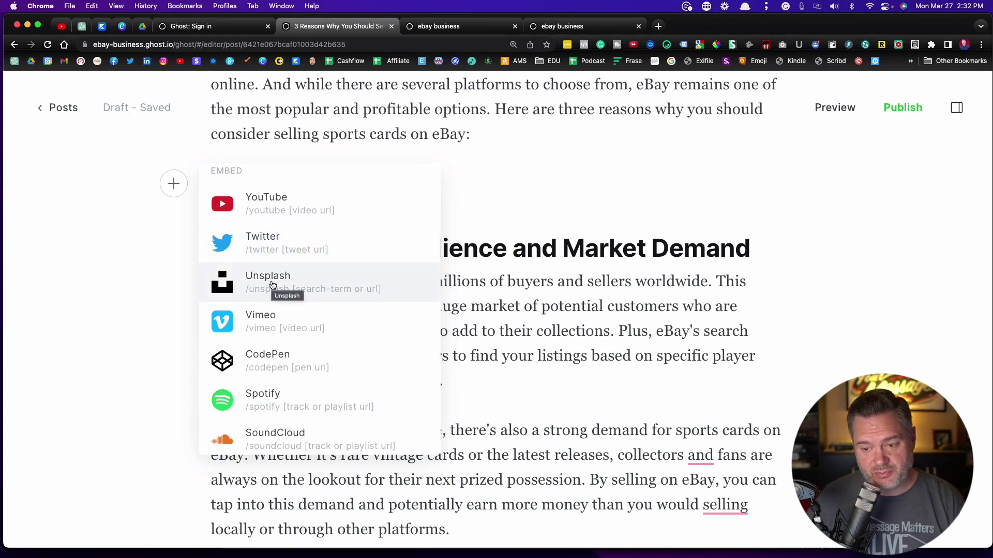
scroll(273, 285, "down", 5)
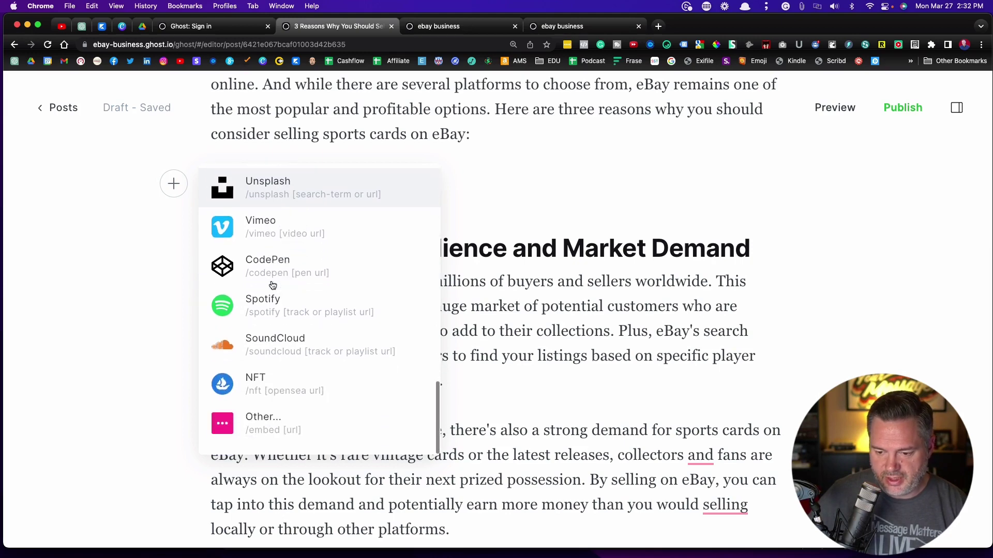
scroll(277, 263, "up", 10)
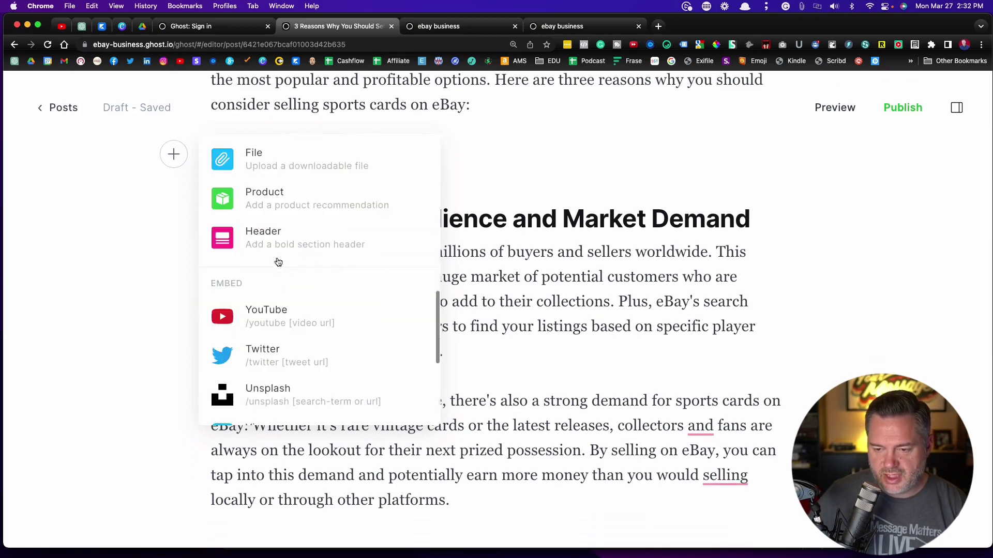
left_click(479, 176)
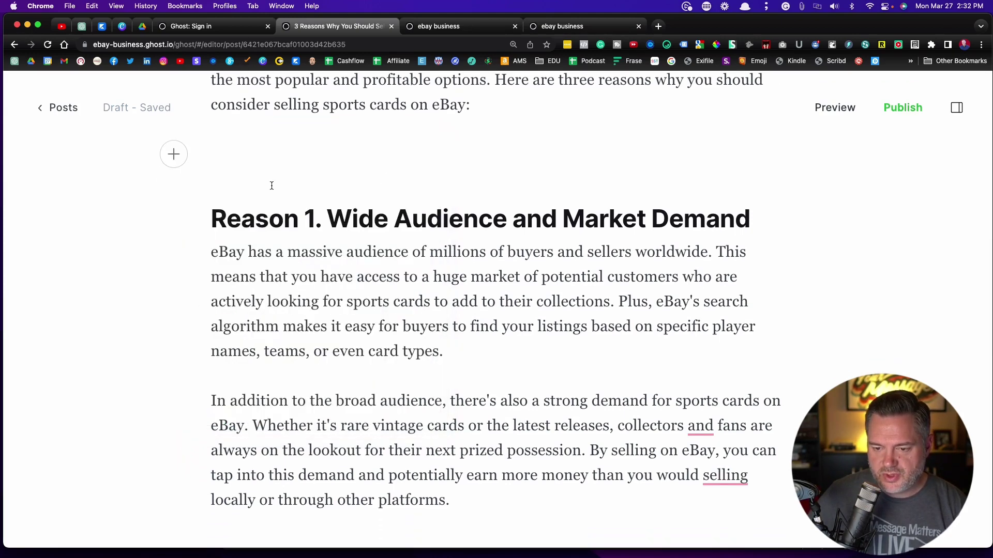
Step: Remove the empty paragraph after the intro and link 'sports cards' in Reason 1 to eBay
key("BackSpace")
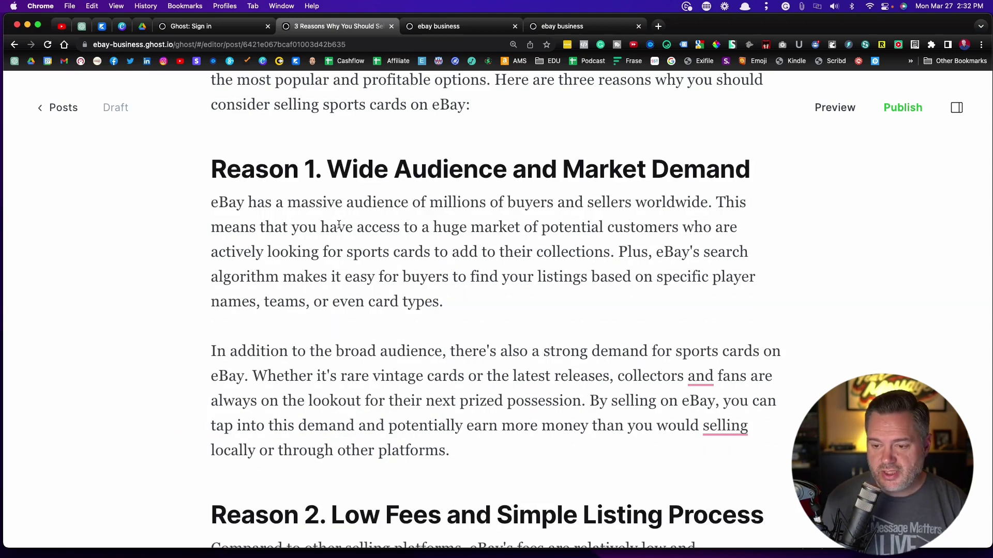
left_click_drag(346, 252, 427, 253)
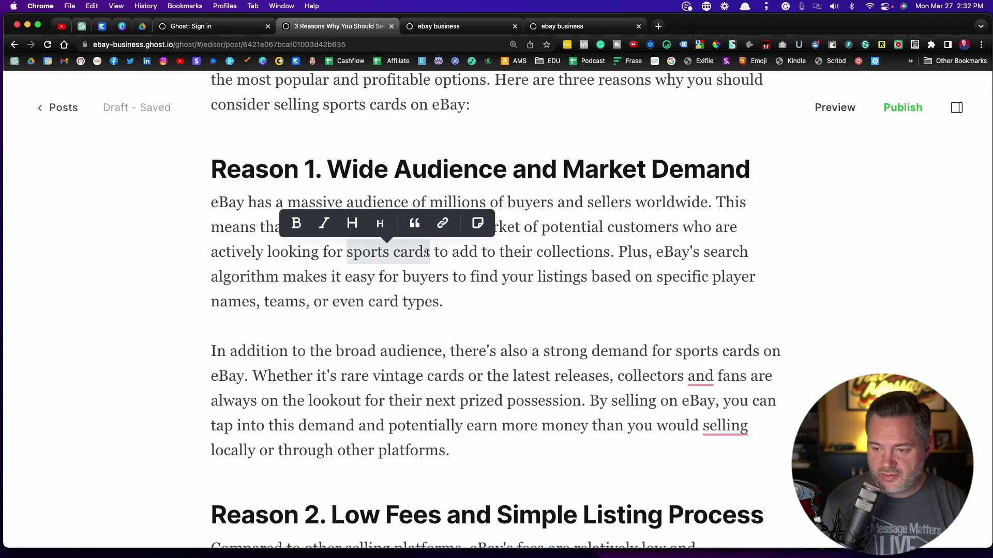
left_click(444, 225)
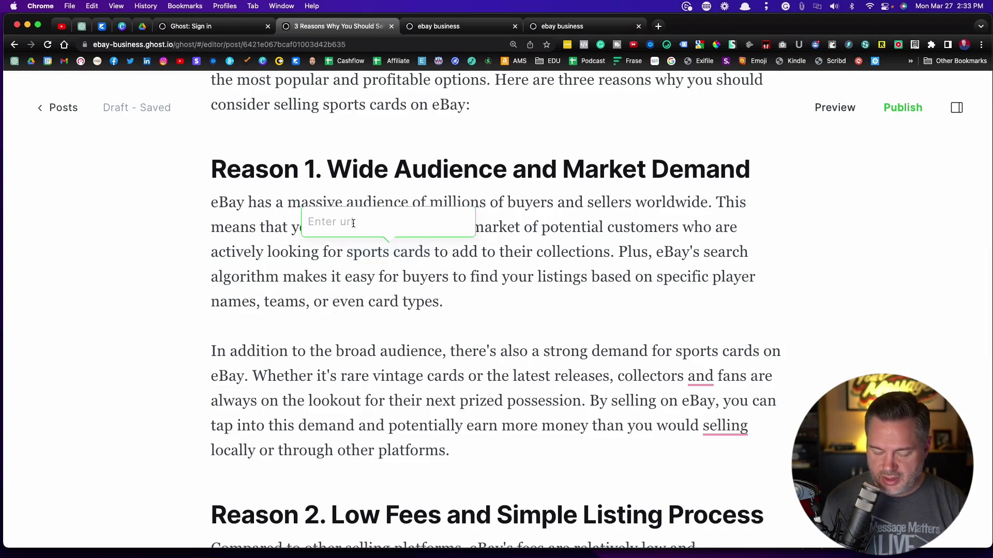
type("https://ebay.com")
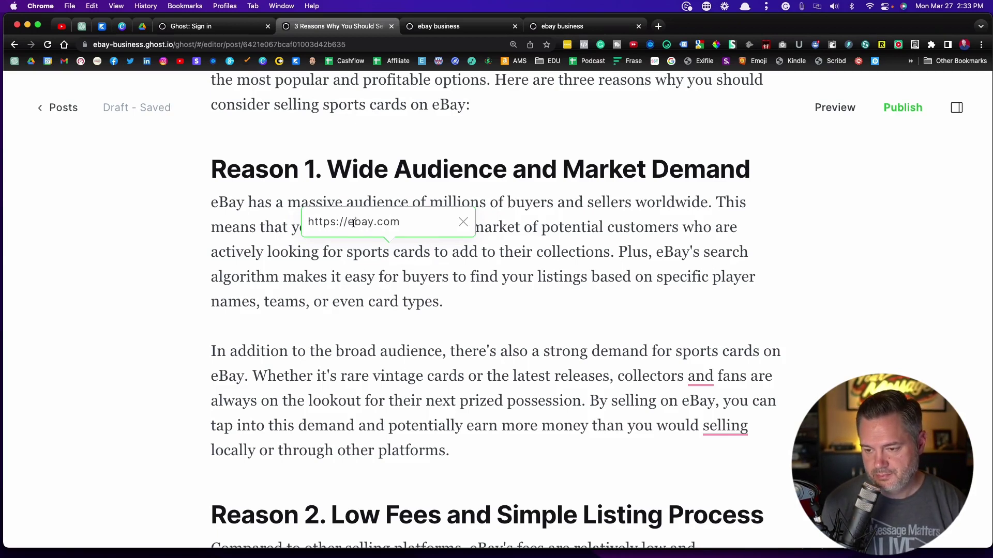
key("Return")
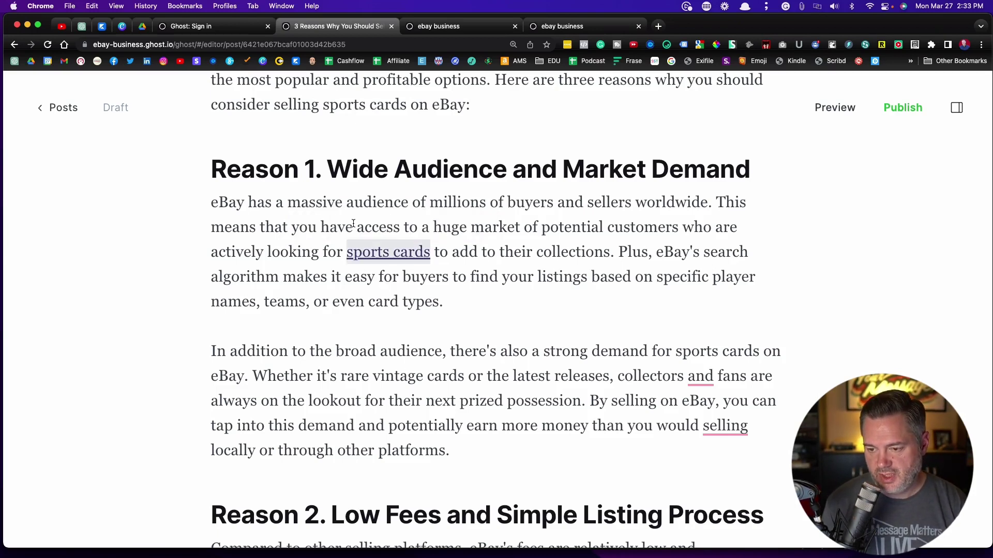
left_click(337, 250)
mouse_move(386, 253)
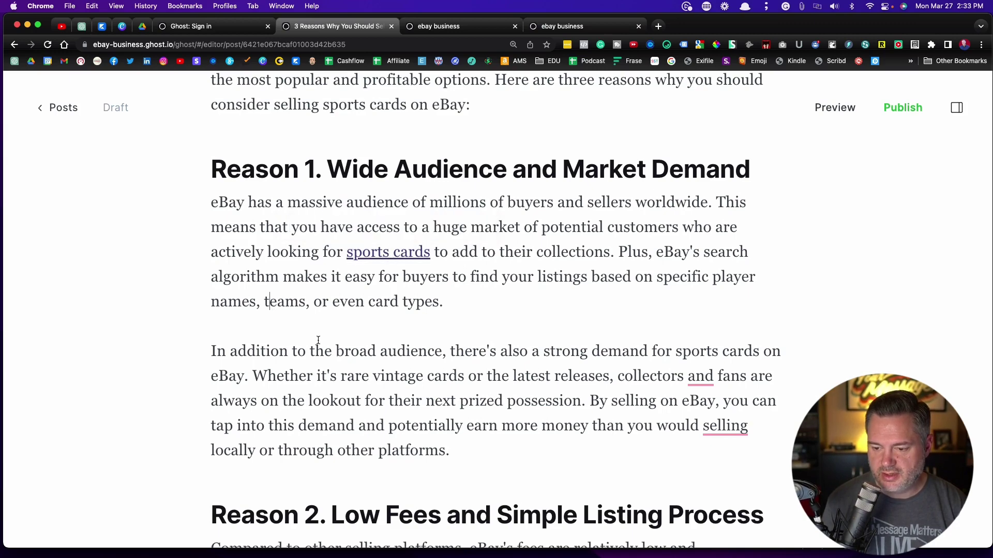
scroll(318, 341, "down", 10)
scroll(318, 342, "down", 2)
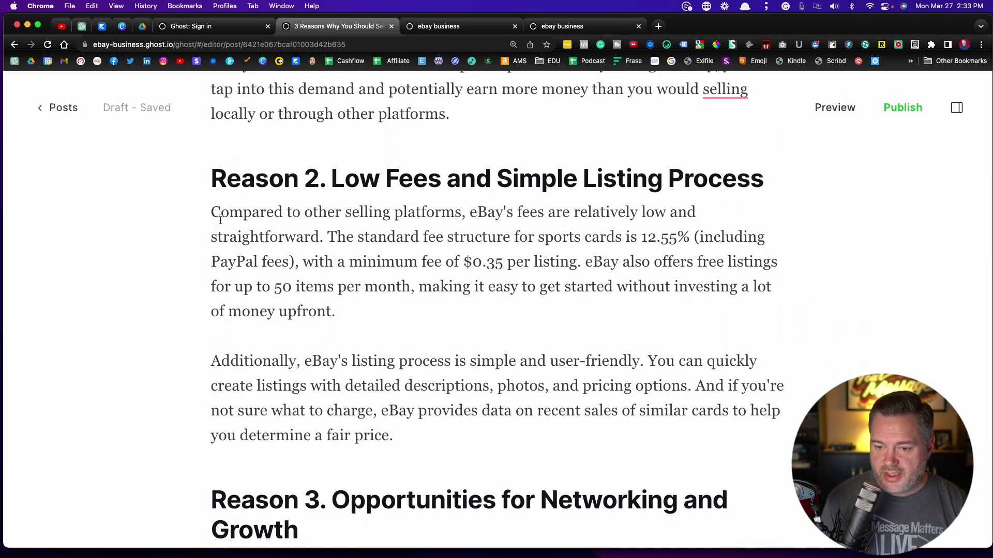
Step: Add an empty line under the Reason 2 heading and preview Unsplash's 1965 Rookie Stars card photo
left_click(212, 214)
key("Return")
left_click(212, 206)
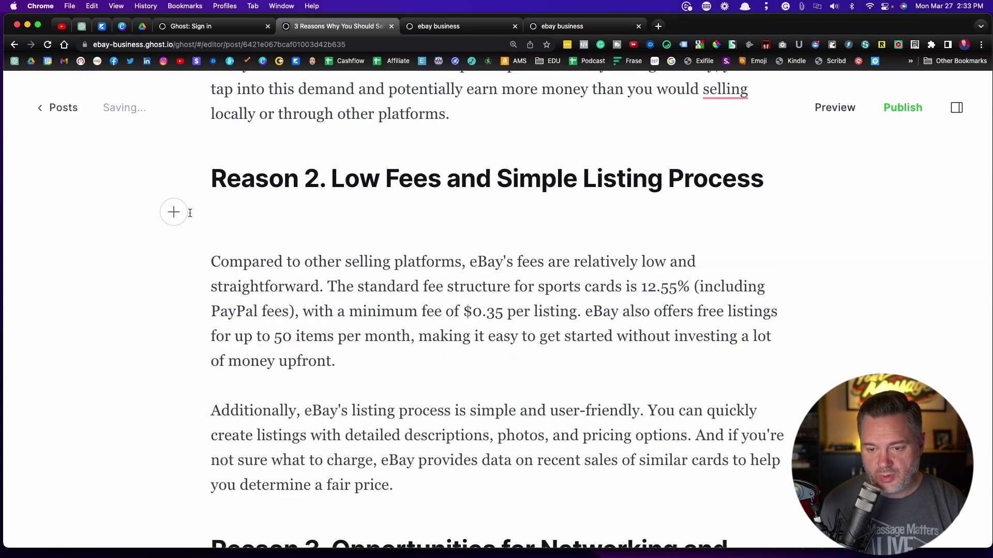
left_click(172, 215)
scroll(285, 328, "down", 15)
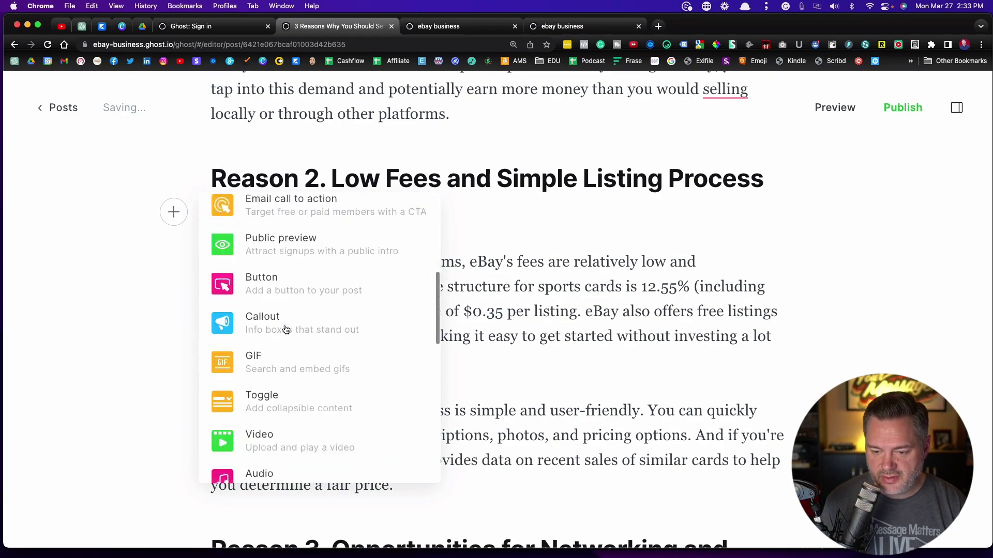
scroll(285, 329, "down", 5)
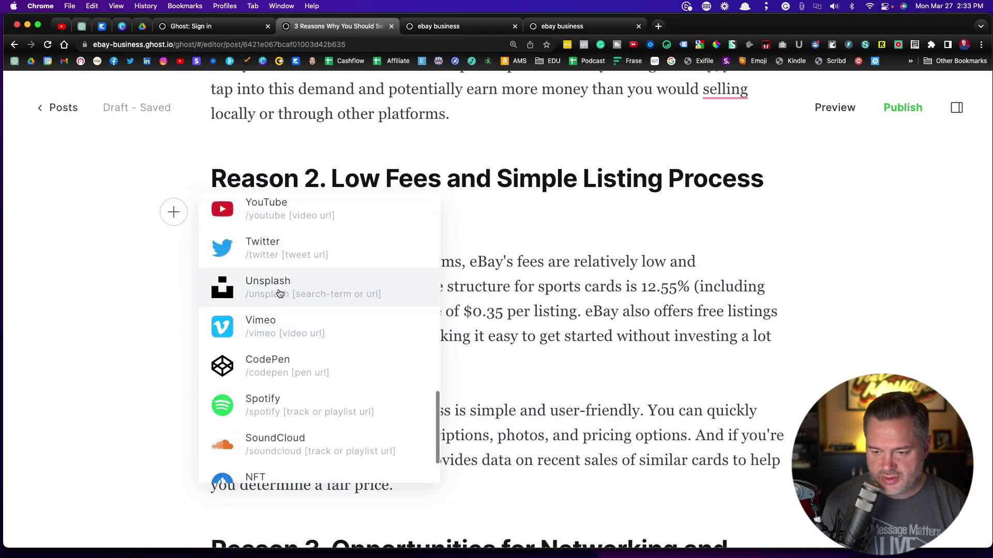
left_click(307, 287)
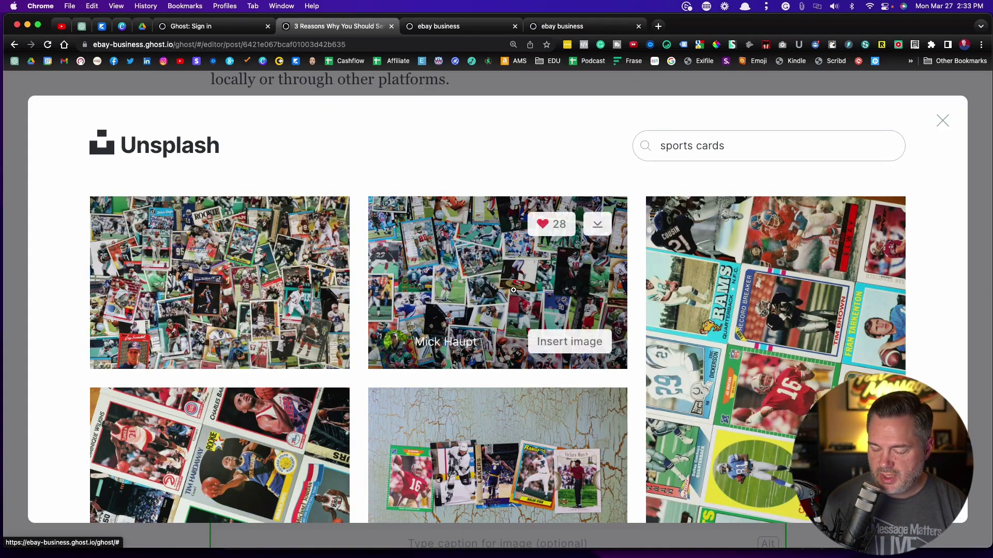
scroll(513, 294, "down", 10)
scroll(513, 293, "down", 10)
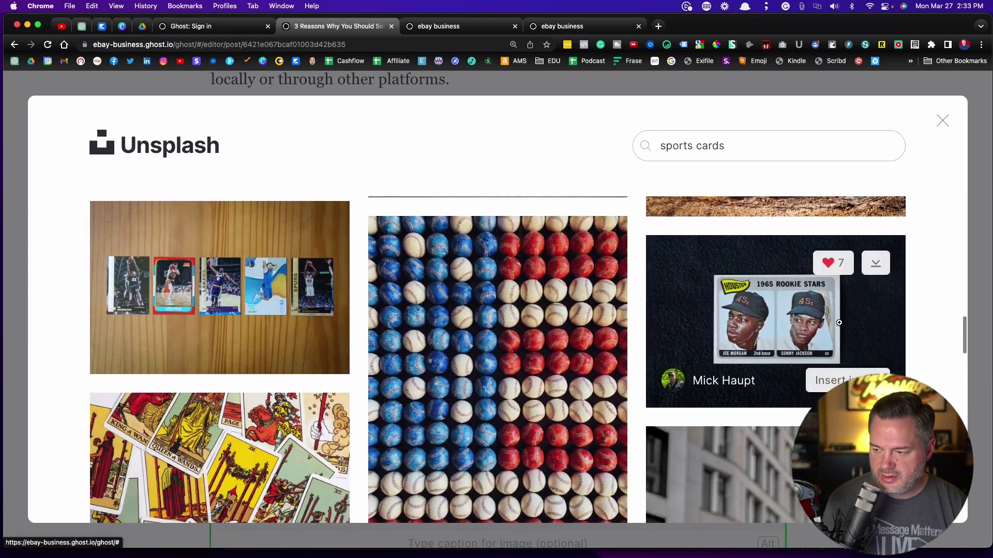
left_click(839, 323)
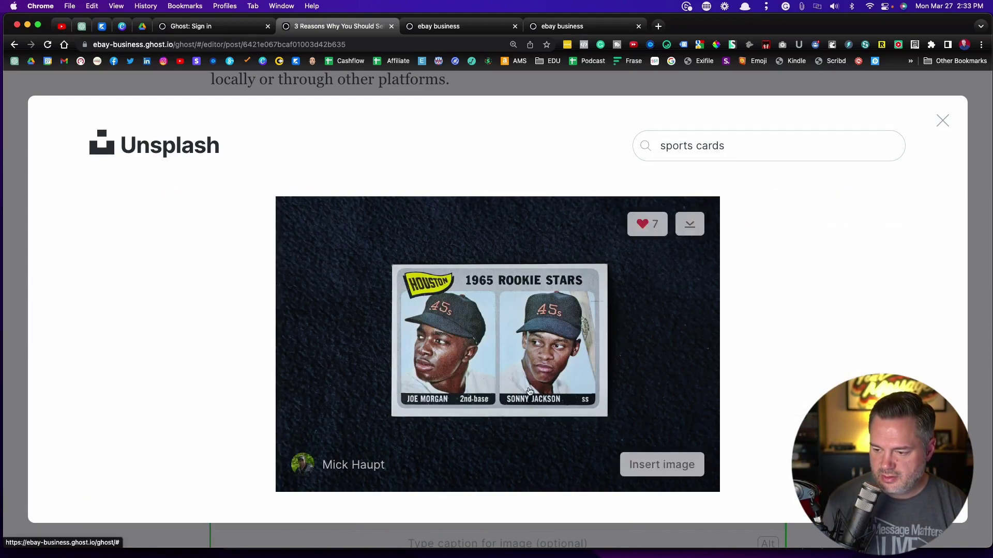
Step: Insert the 1965 Rookie Stars photo and return it to regular width after trying full width
left_click(654, 469)
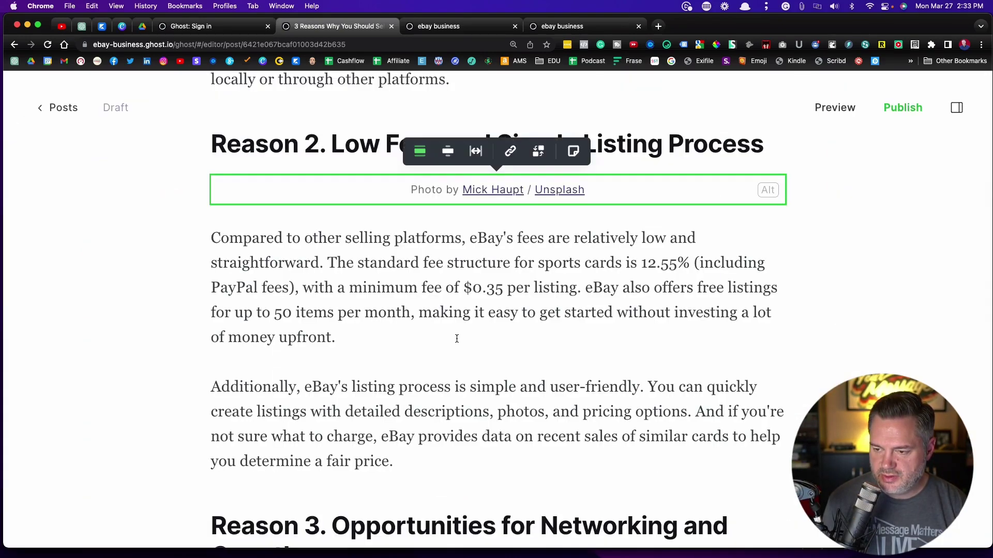
scroll(316, 328, "down", 3)
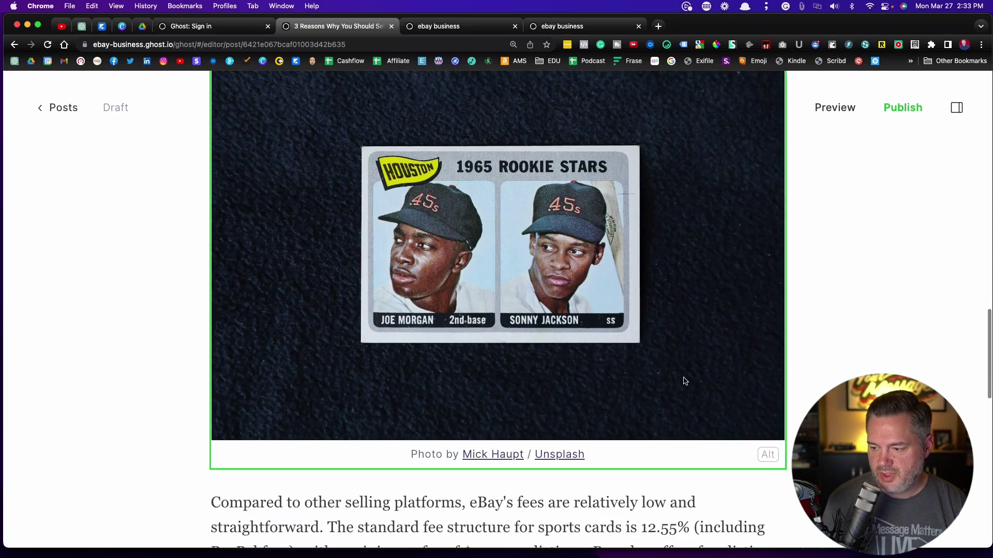
scroll(449, 262, "up", 5)
left_click(447, 259)
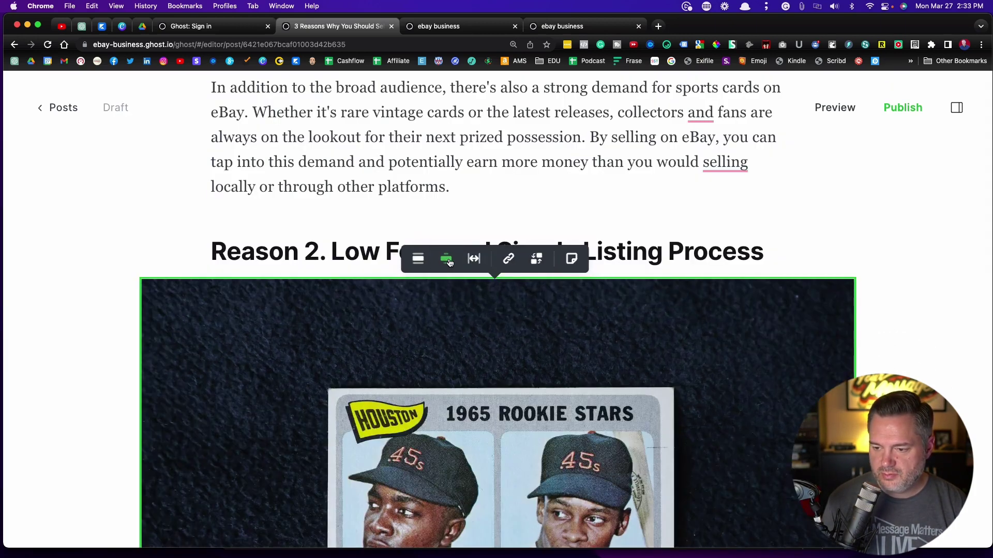
left_click(418, 260)
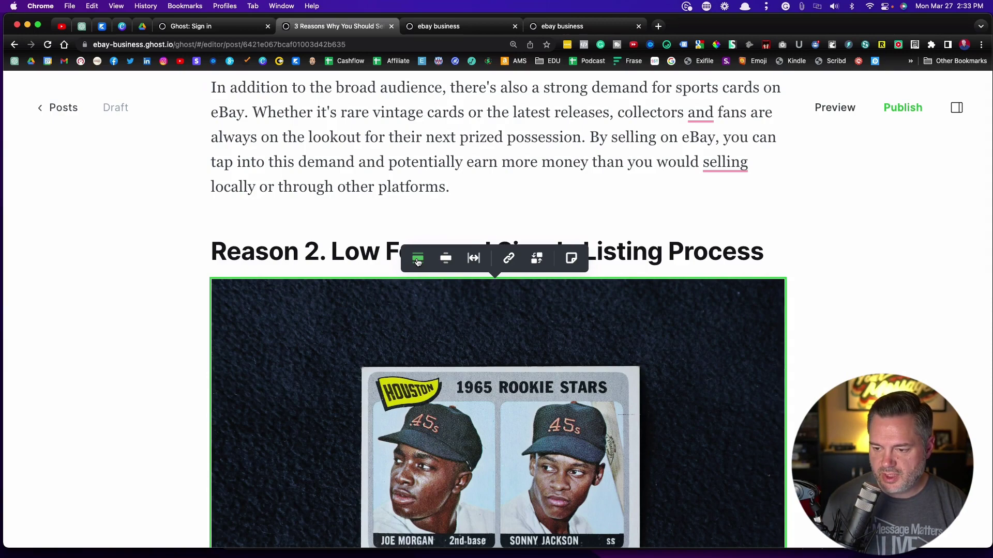
left_click(478, 261)
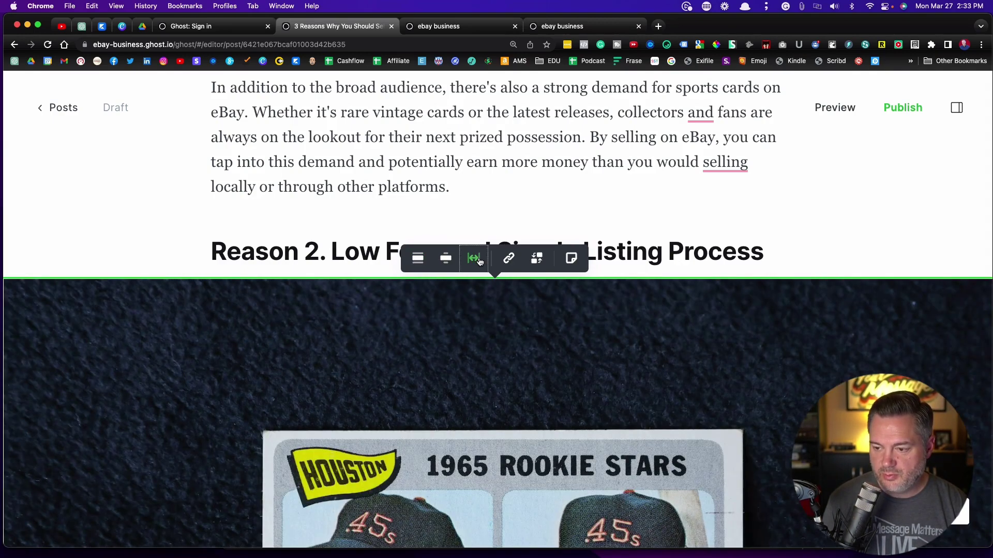
left_click(418, 260)
Step: Dismiss the file picker and snippet prompt, then review the post down to its conclusion
left_click(537, 259)
key("Escape")
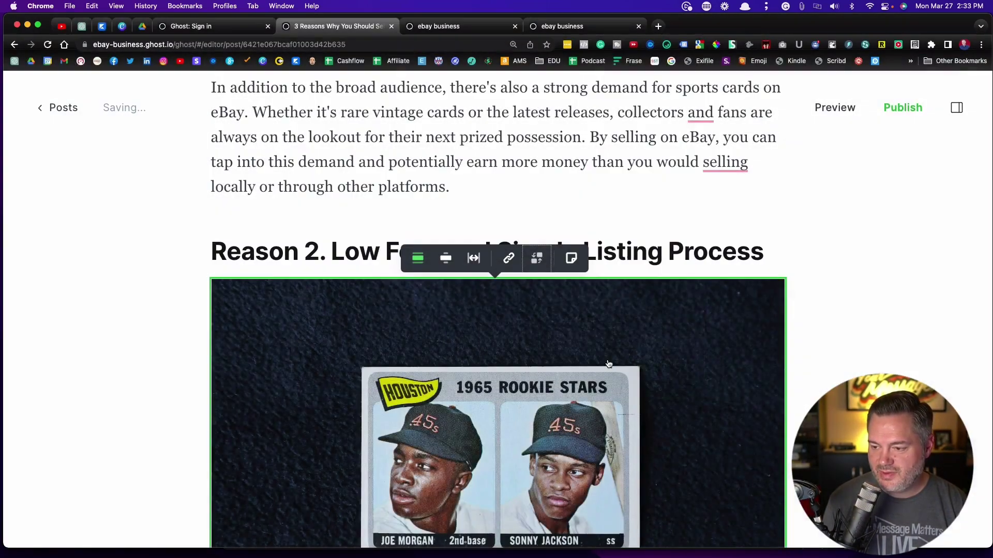
left_click(570, 258)
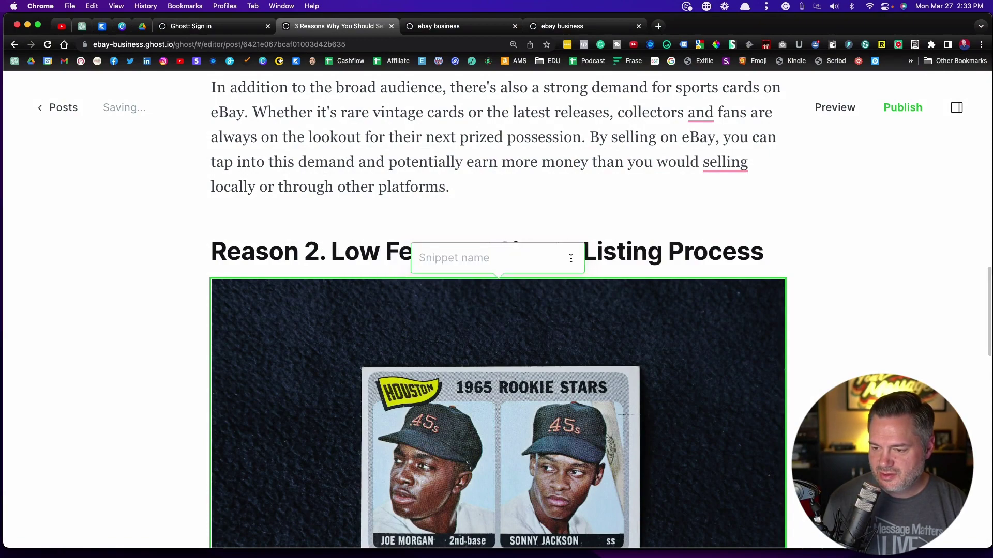
left_click(499, 215)
left_click(406, 338)
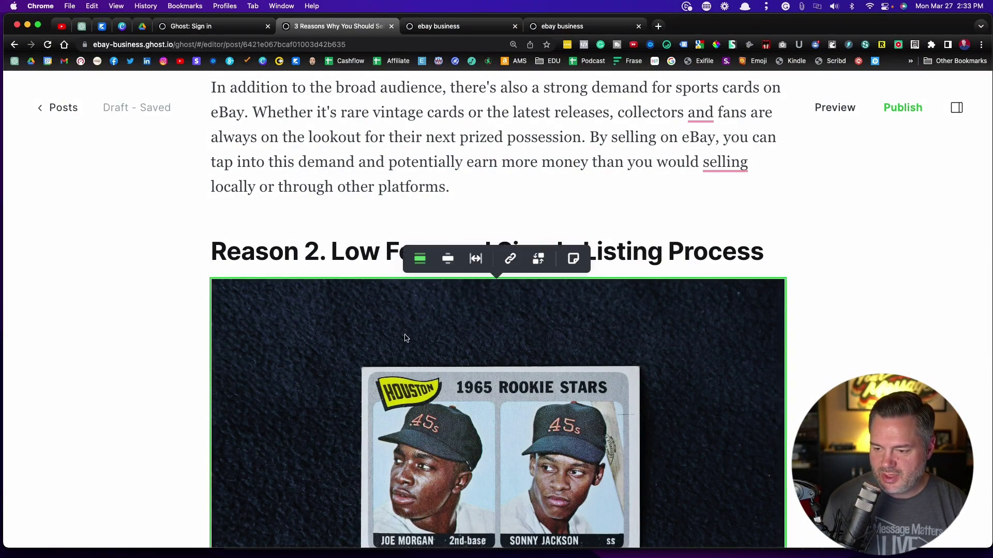
scroll(724, 306, "down", 5)
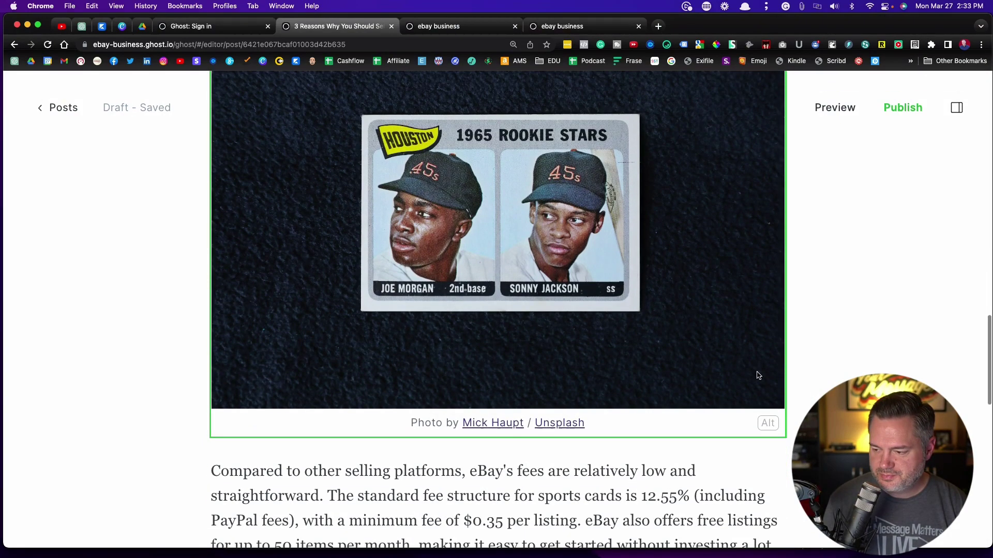
left_click_drag(780, 437, 685, 331)
left_click(184, 279)
scroll(184, 279, "down", 15)
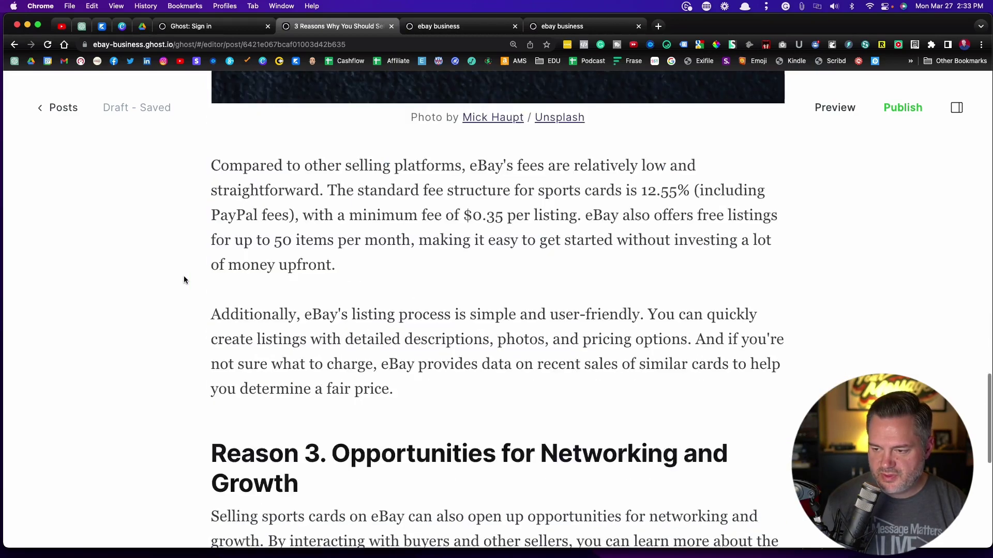
scroll(184, 279, "up", 5)
scroll(185, 280, "down", 5)
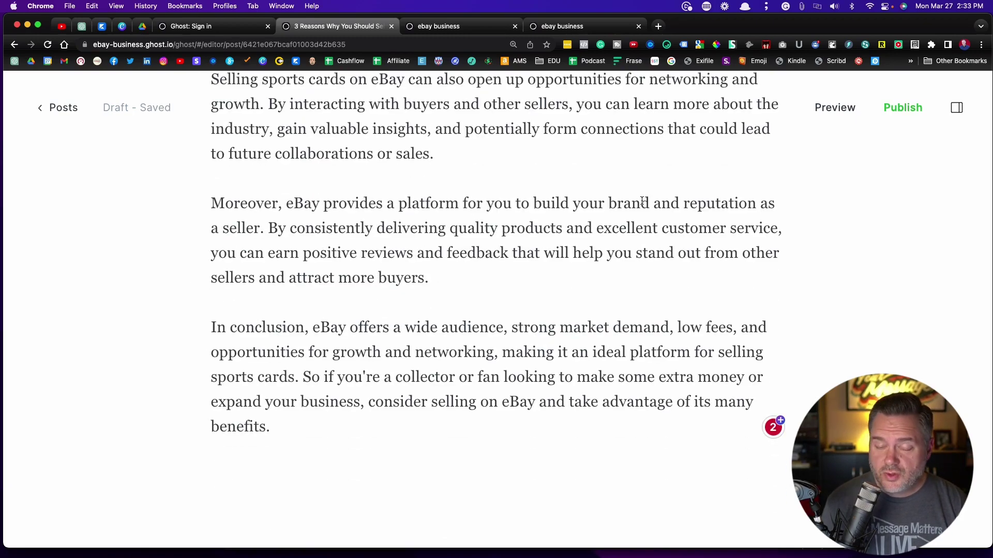
Step: Open the post settings sidebar
scroll(643, 201, "up", 20)
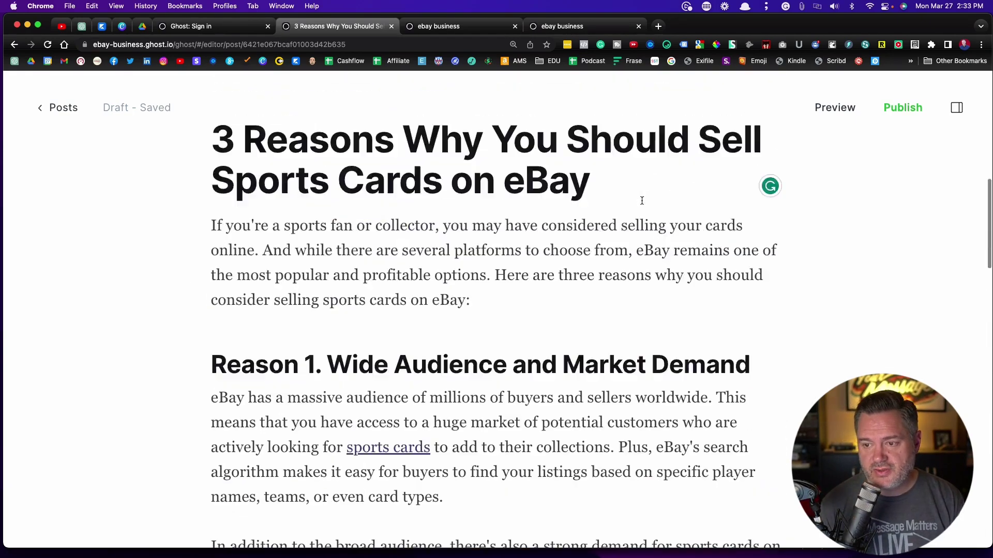
scroll(643, 203, "down", 6)
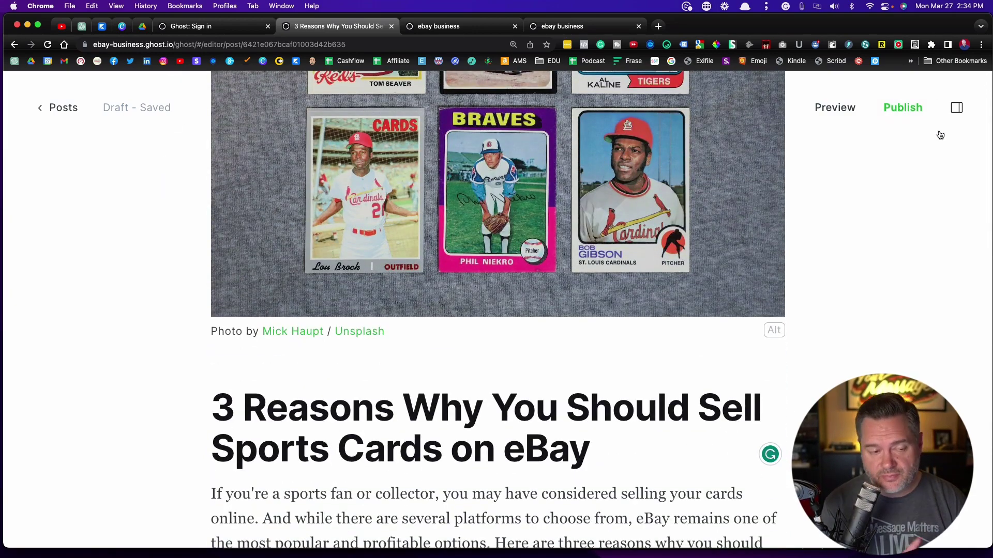
left_click(958, 108)
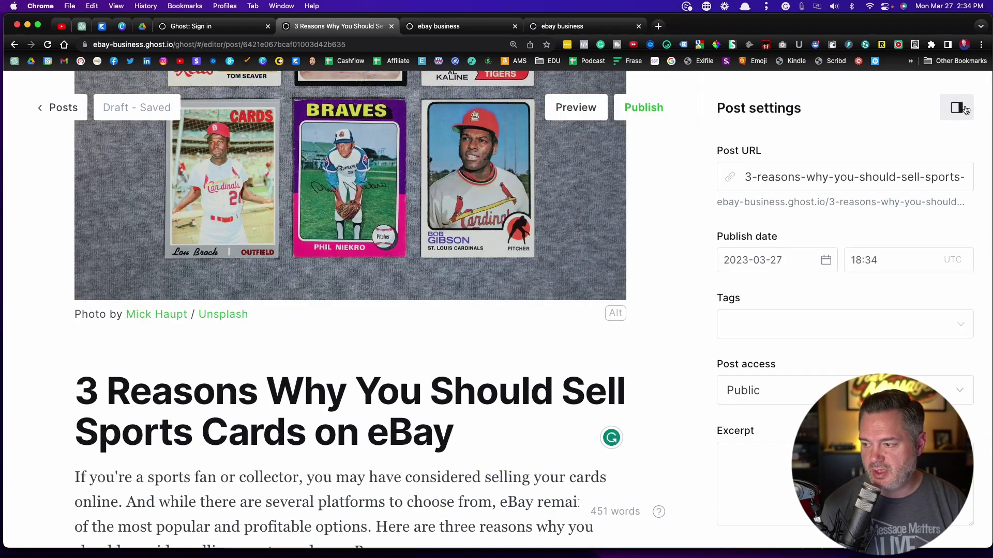
scroll(835, 210, "down", 2)
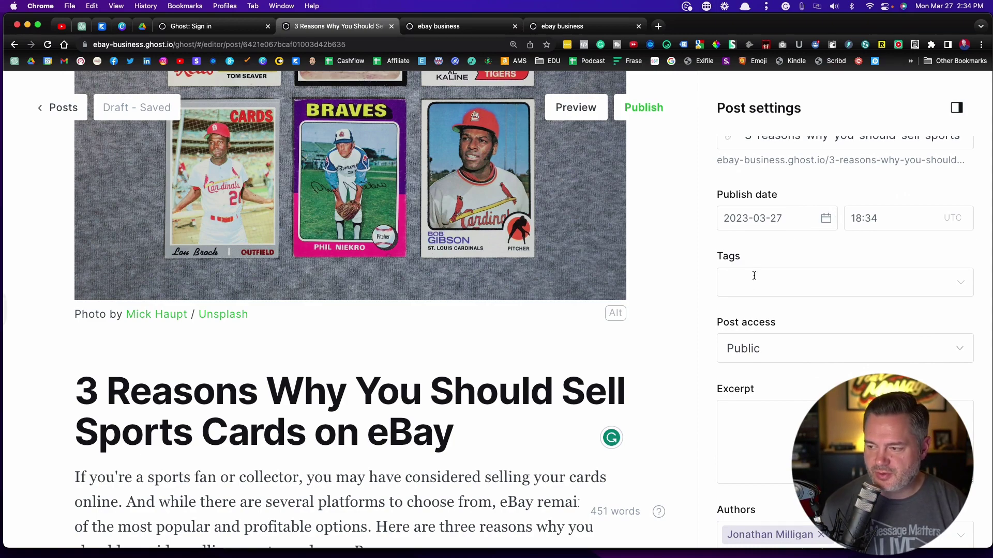
scroll(754, 275, "up", 2)
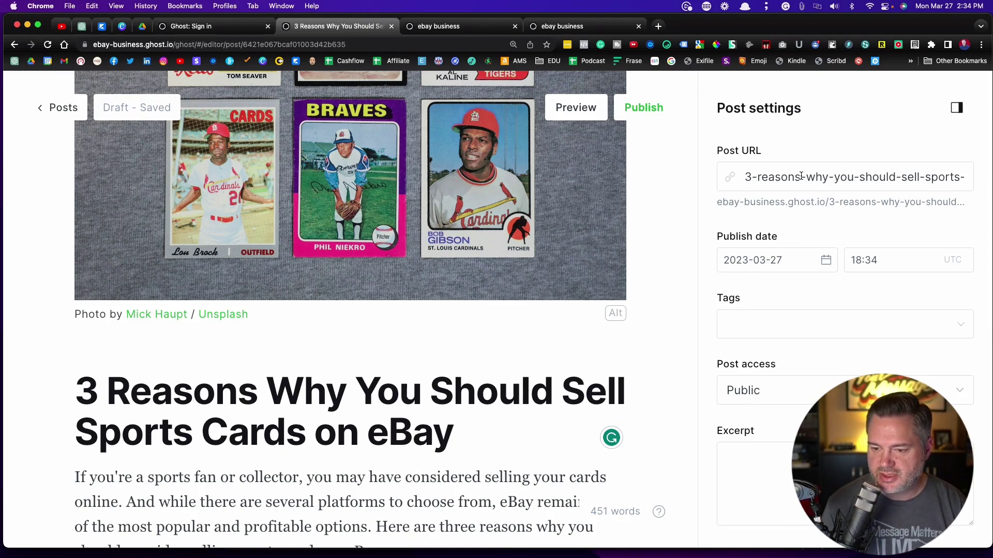
Step: Remove '3-reasons-why-you-should-' from the Post URL so it reads sell-sports-cards-on-ebay
left_click_drag(753, 177, 970, 185)
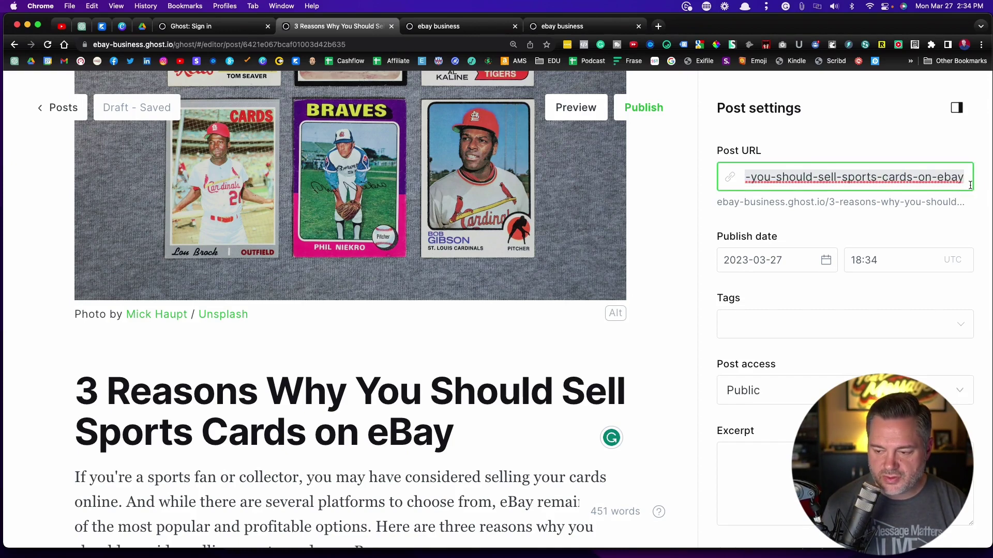
scroll(431, 377, "down", 2)
left_click_drag(460, 389, 65, 355)
left_click(807, 172)
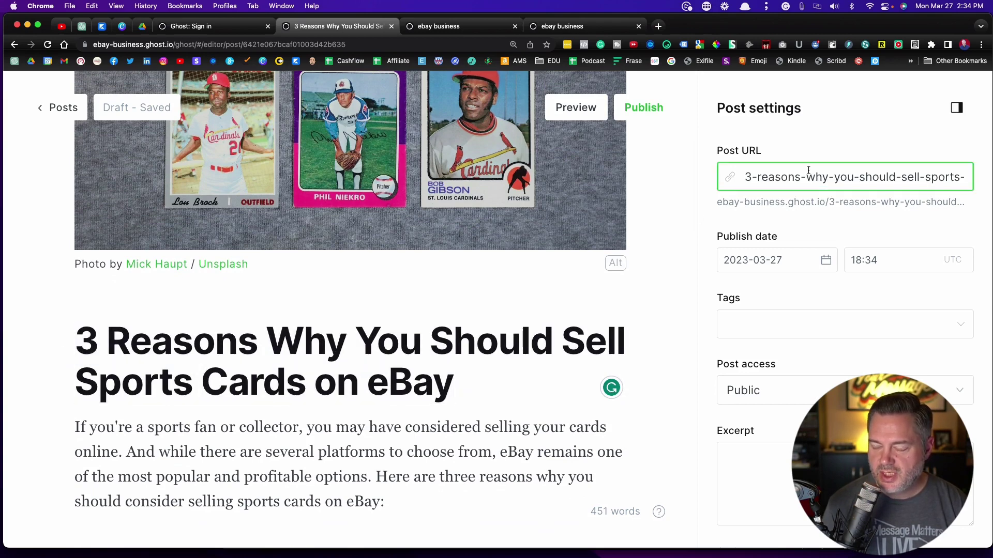
left_click_drag(743, 177, 988, 184)
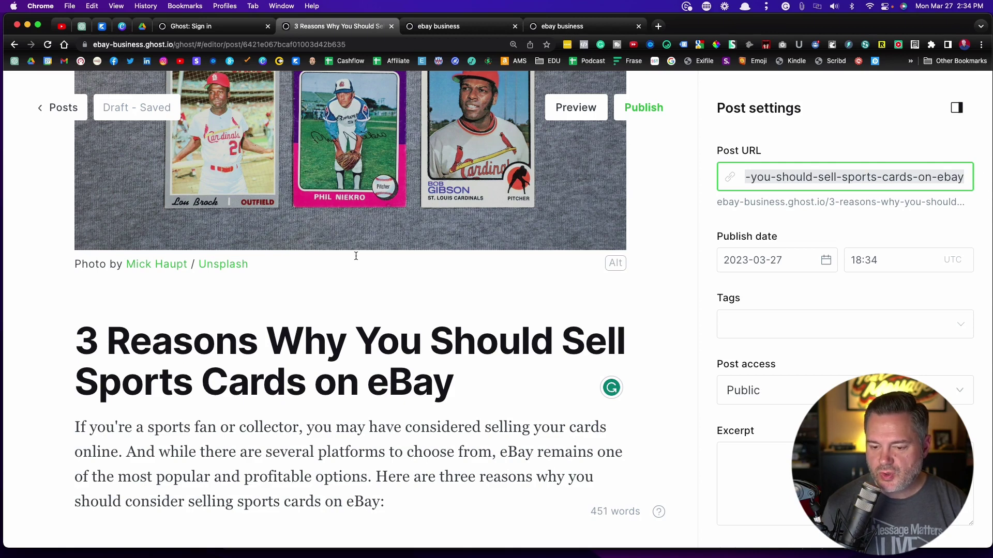
left_click(355, 341)
left_click_drag(562, 342, 459, 393)
left_click(767, 176)
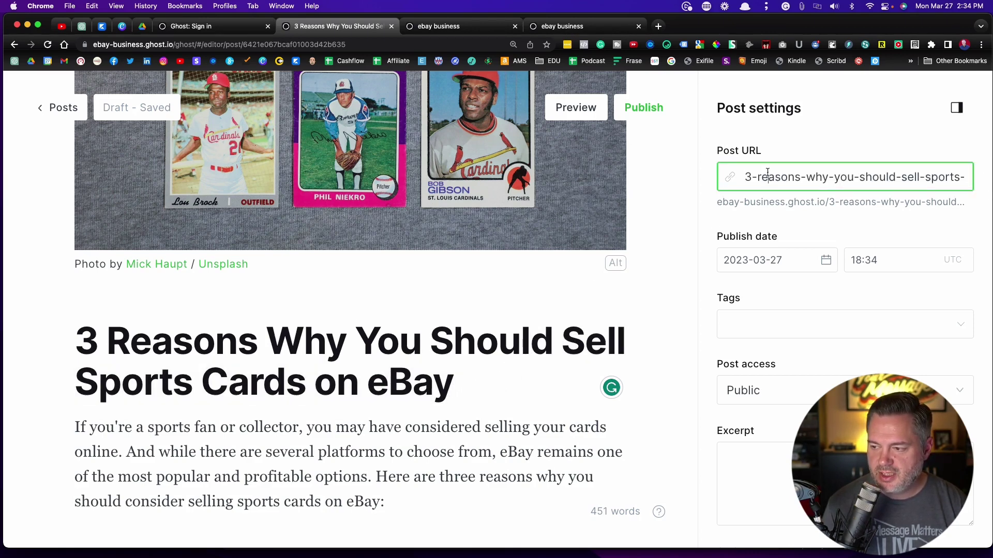
left_click_drag(748, 176, 989, 185)
left_click(819, 176)
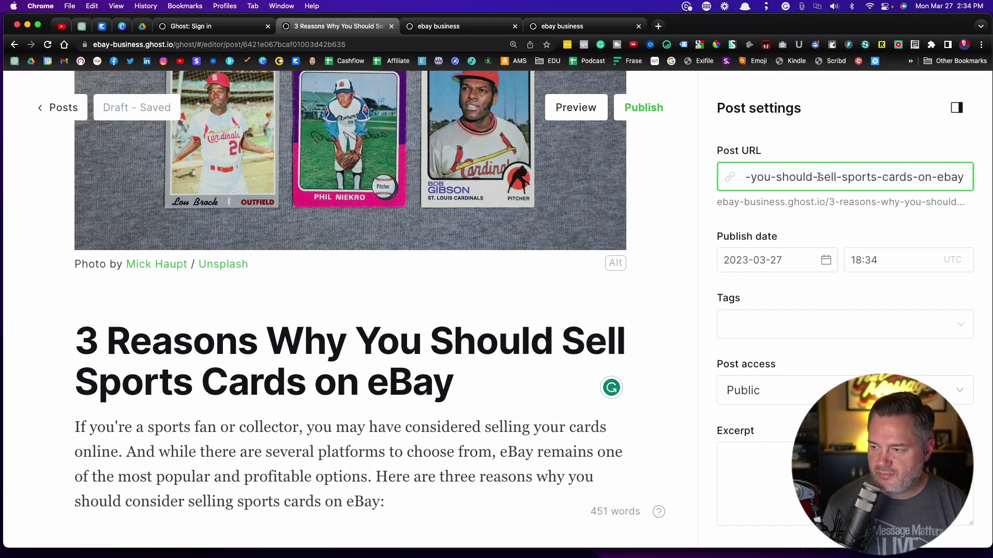
left_click_drag(820, 178, 606, 177)
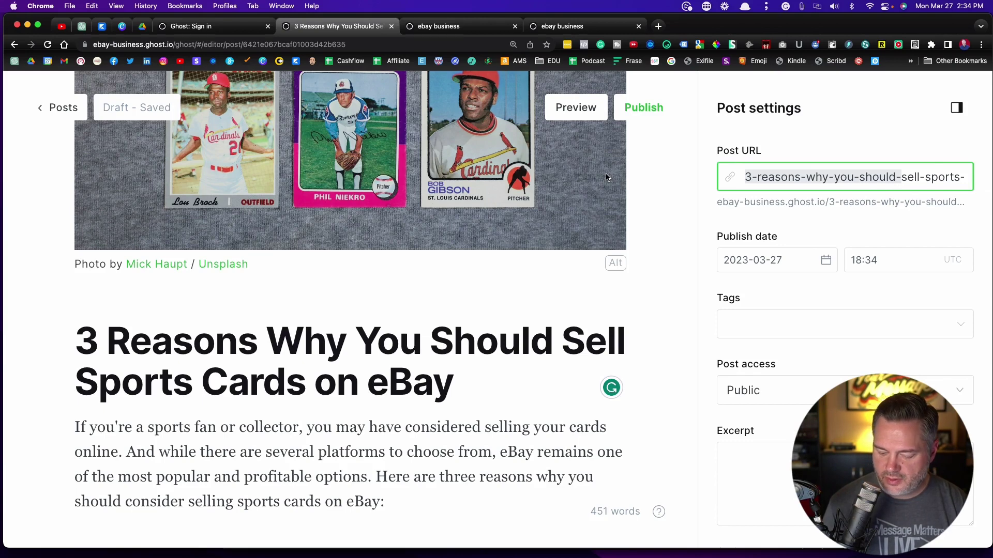
key("BackSpace")
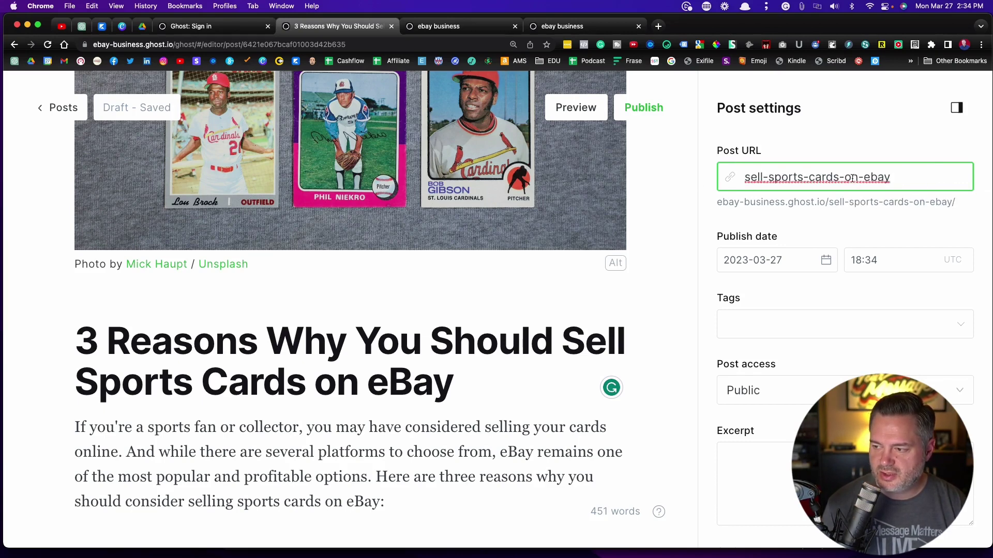
left_click(867, 138)
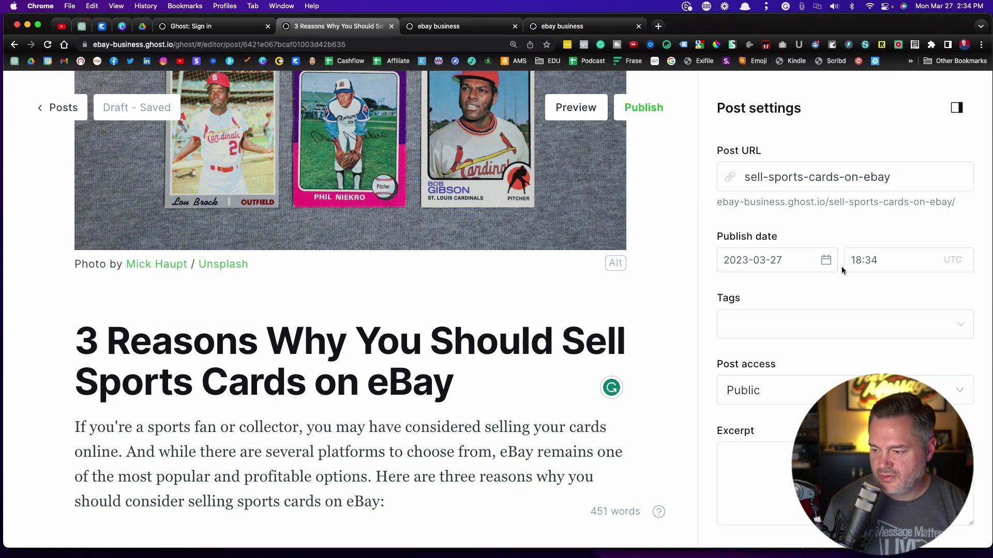
Step: Open the post's Meta data settings
scroll(842, 267, "down", 3)
scroll(742, 267, "down", 5)
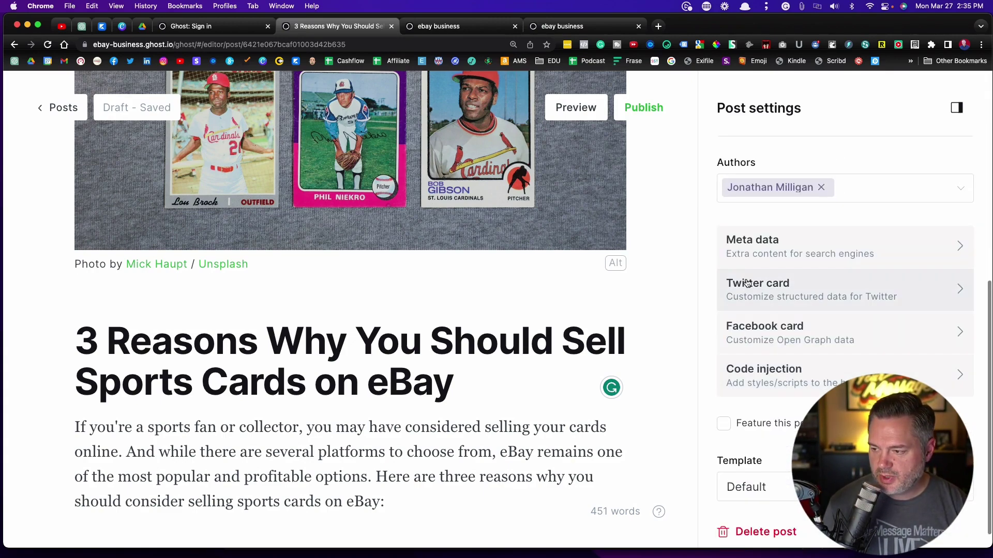
left_click(750, 247)
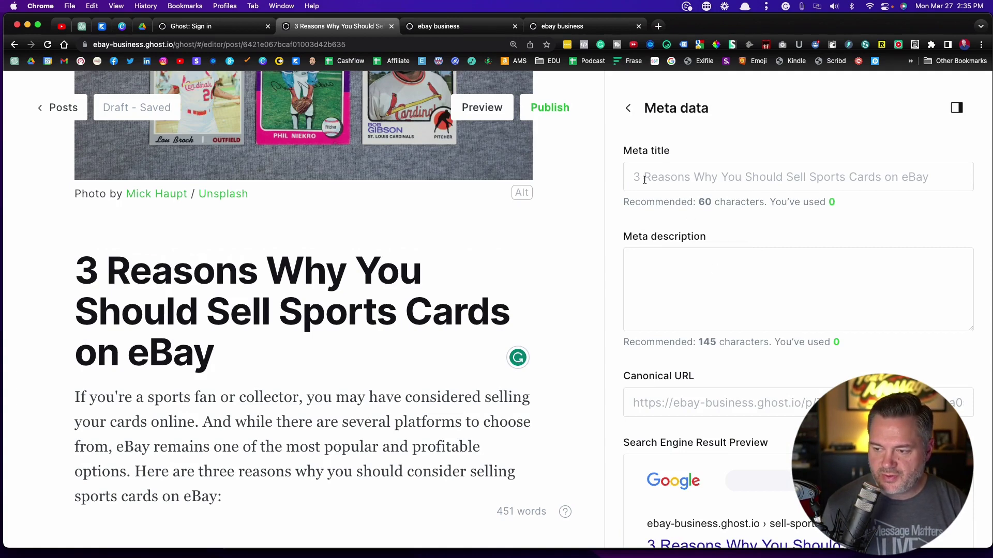
Step: Copy the post title into the meta title field
left_click_drag(215, 361, 83, 274)
key("super+c")
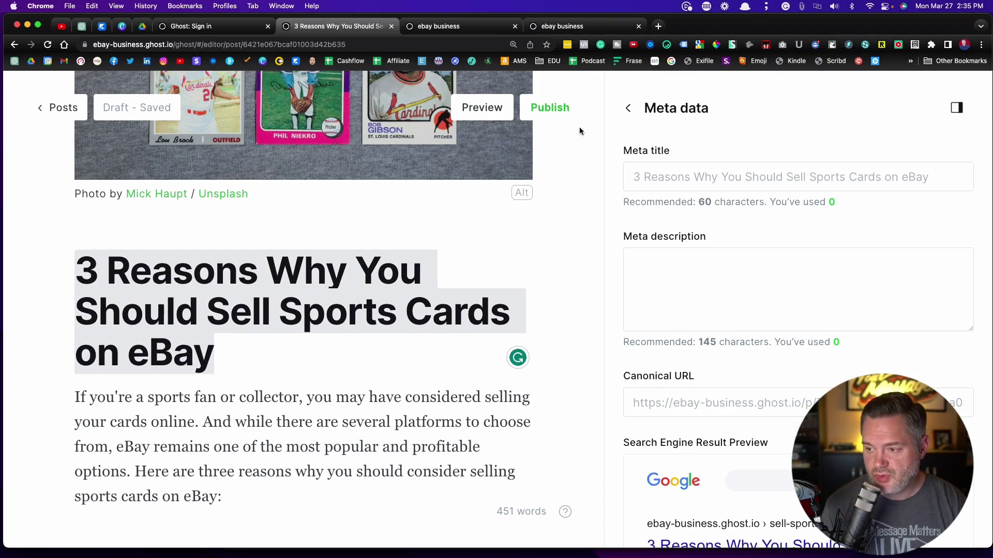
left_click(678, 177)
key("super+v")
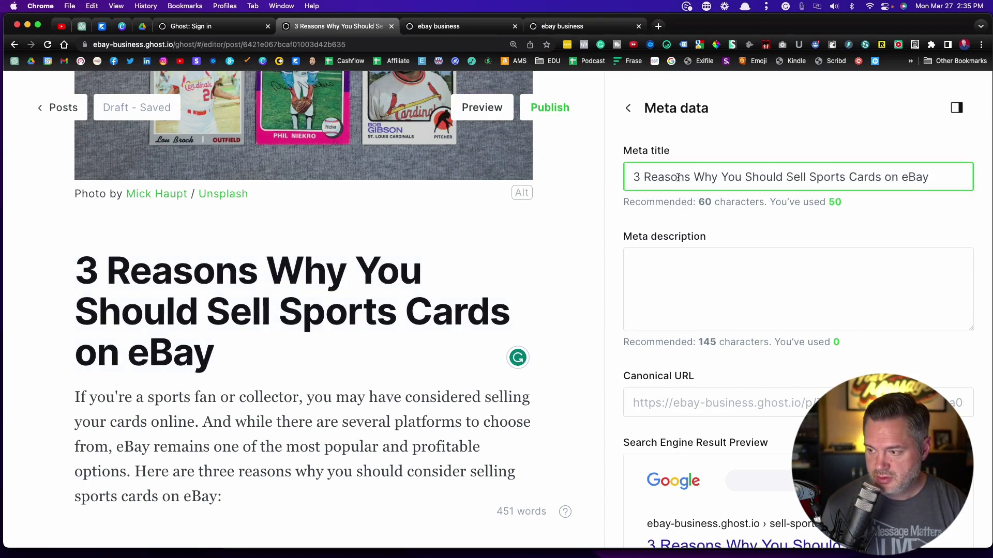
left_click(647, 272)
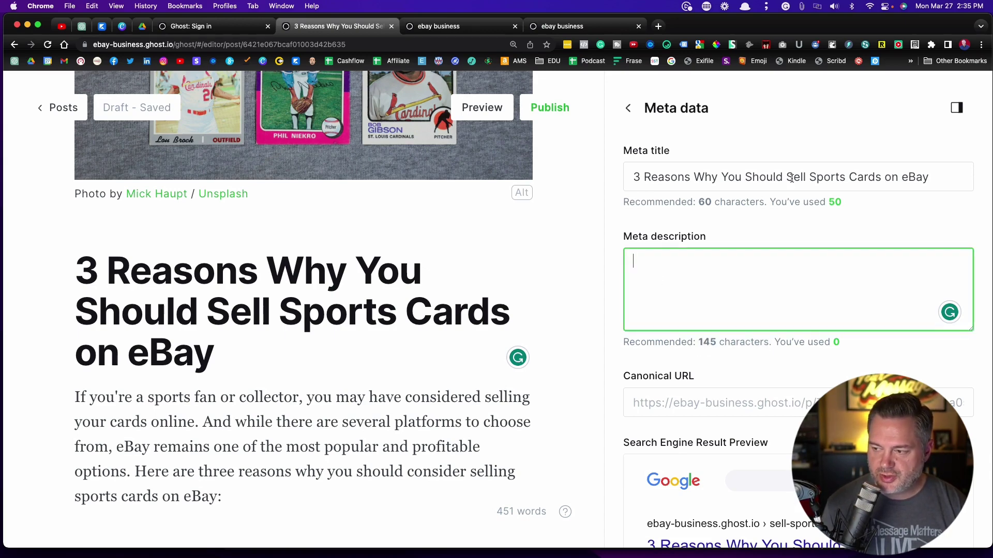
left_click_drag(787, 177, 927, 178)
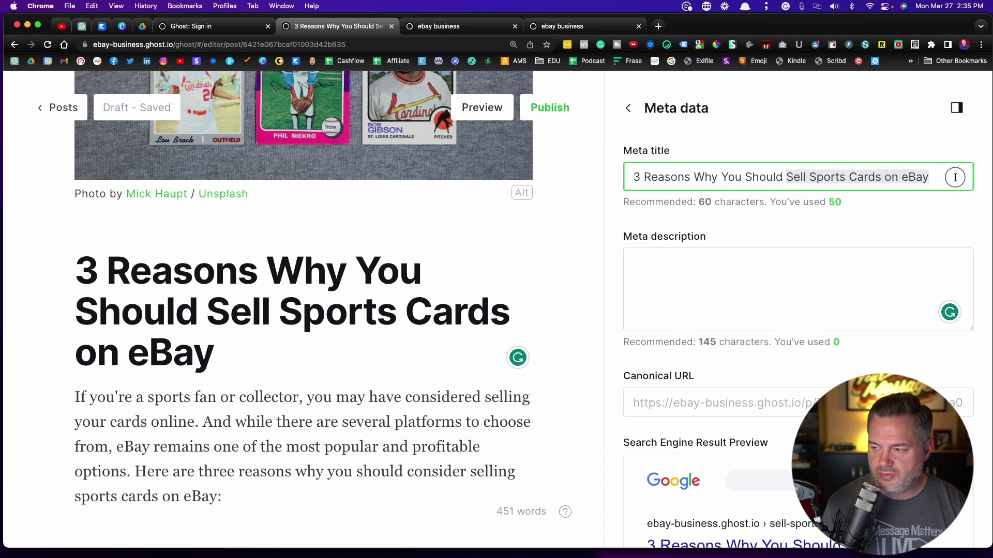
Step: Enter the meta description starting 'Are you looking to sell sports cards on eBay?'
left_click(679, 269)
type("Are you looking to sell sports cards on eBay?")
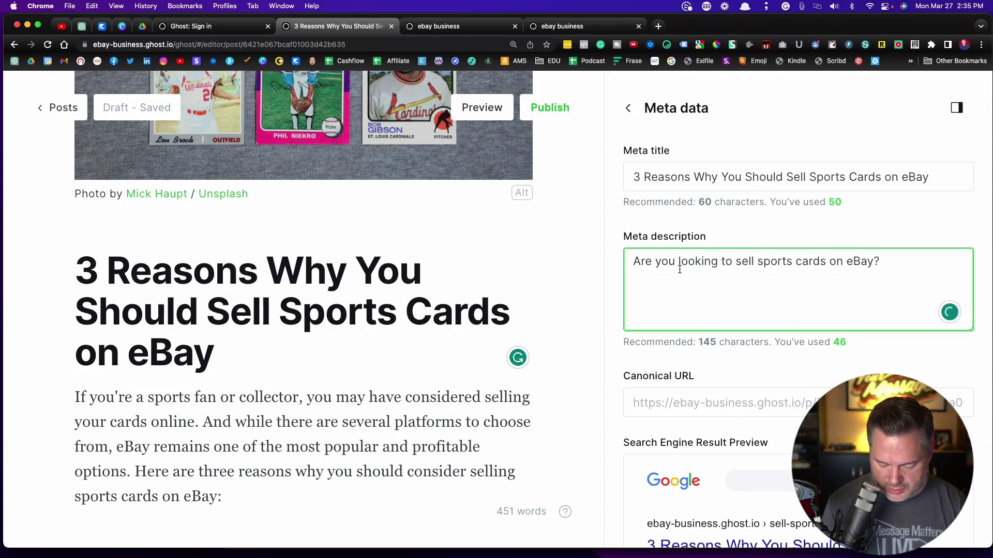
type(" In ")
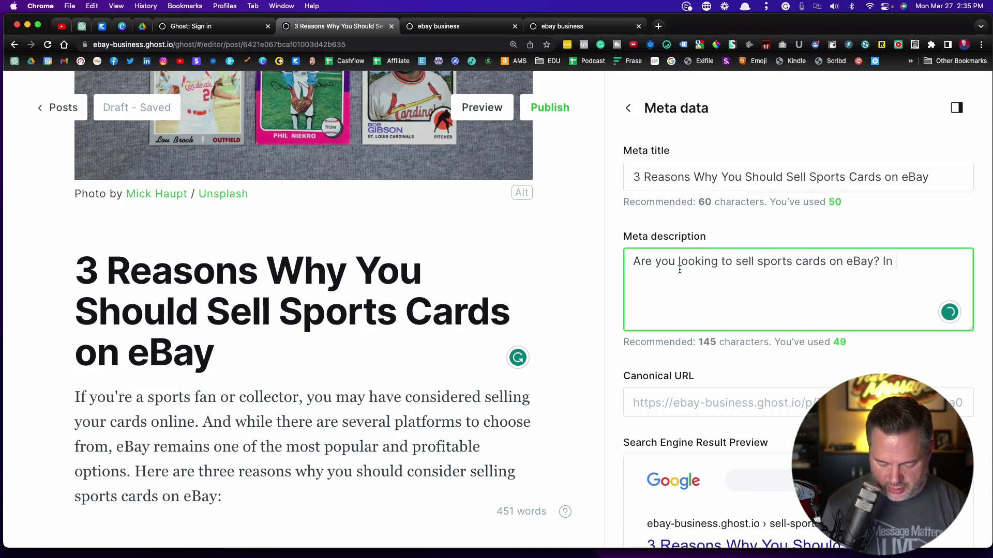
type("this blog pos")
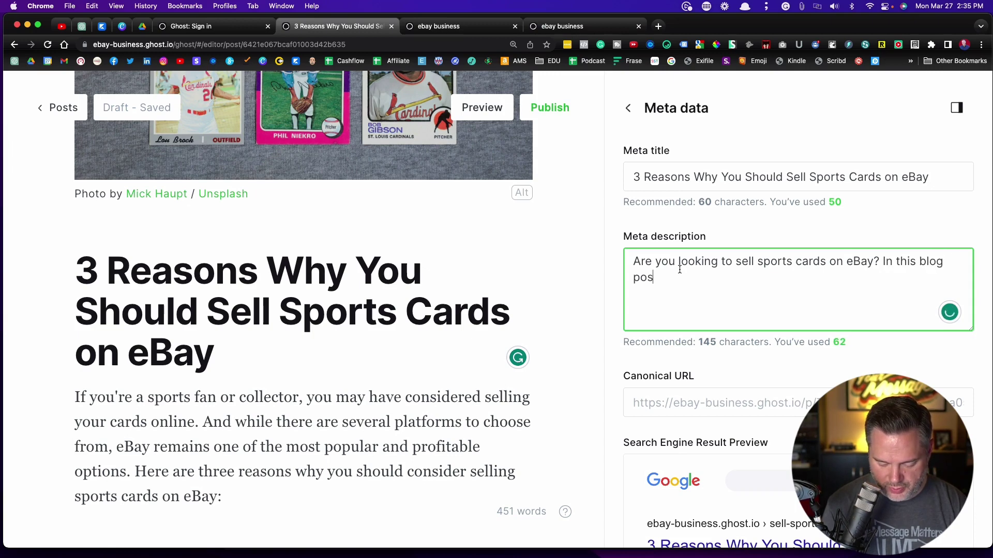
type("t, I'll share 3 reasons why you should")
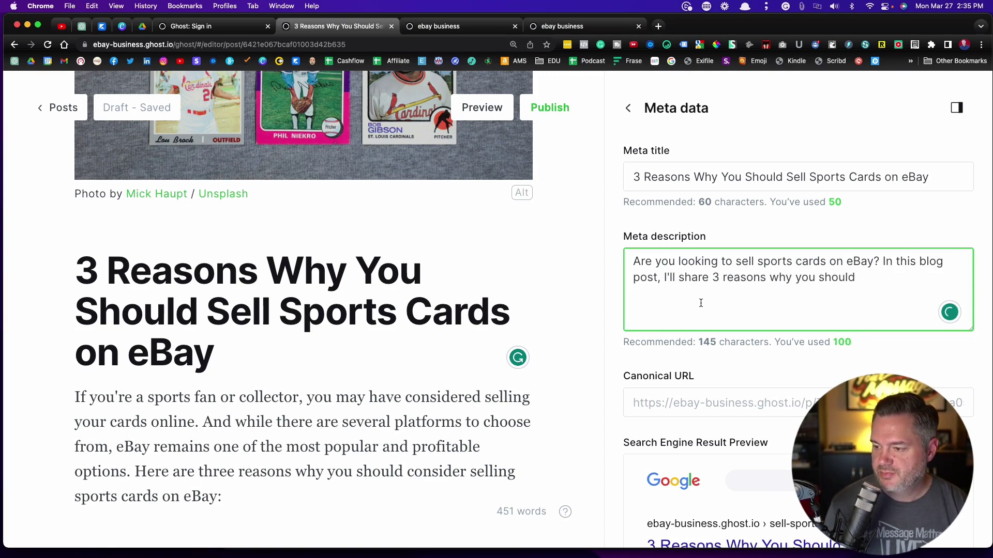
scroll(700, 303, "down", 5)
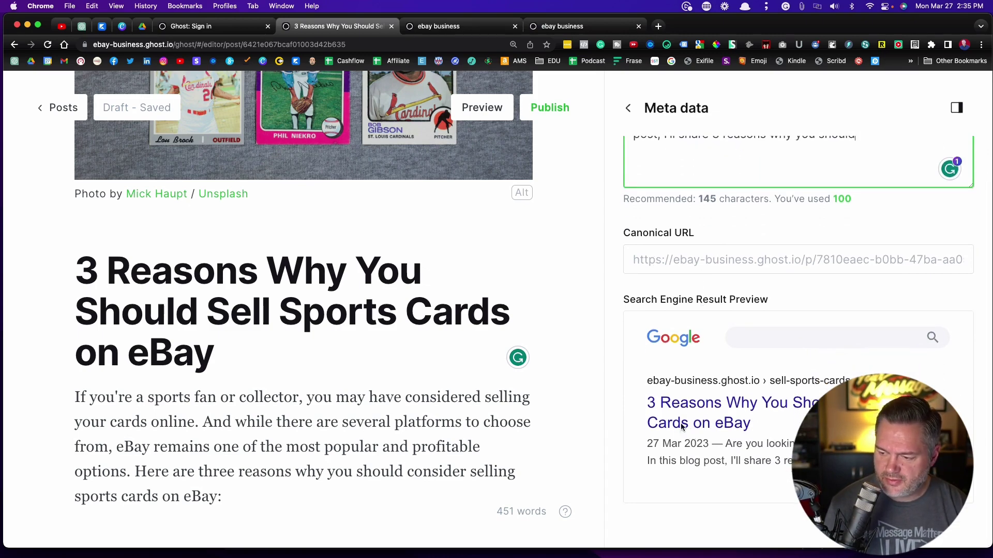
scroll(623, 318, "up", 5)
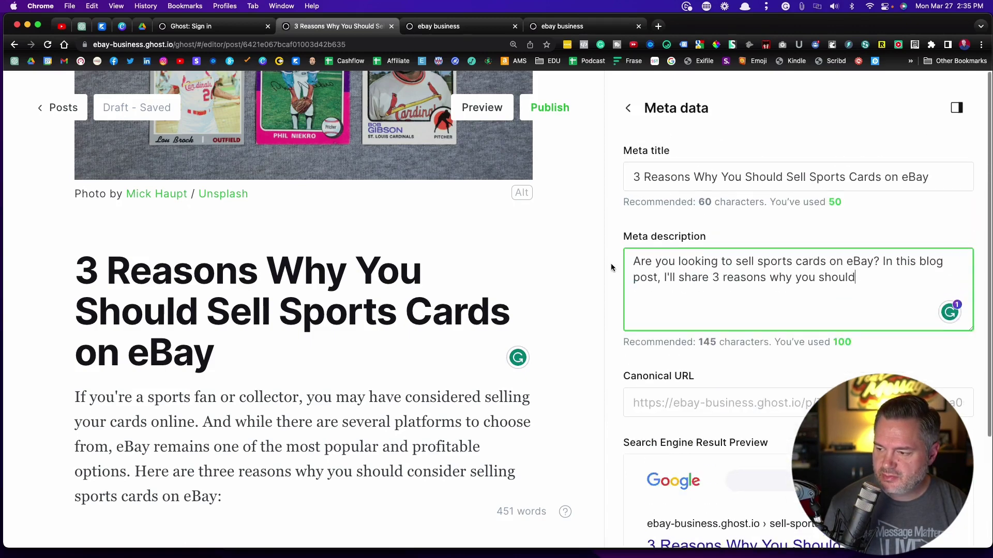
scroll(722, 226, "down", 5)
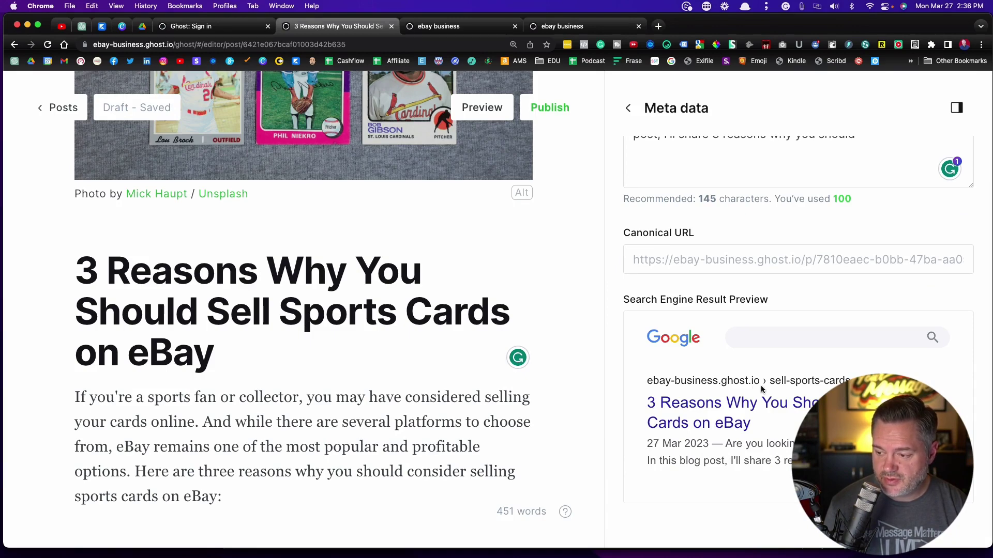
Step: Review the title and description in the Google search result preview
left_click_drag(647, 402, 781, 424)
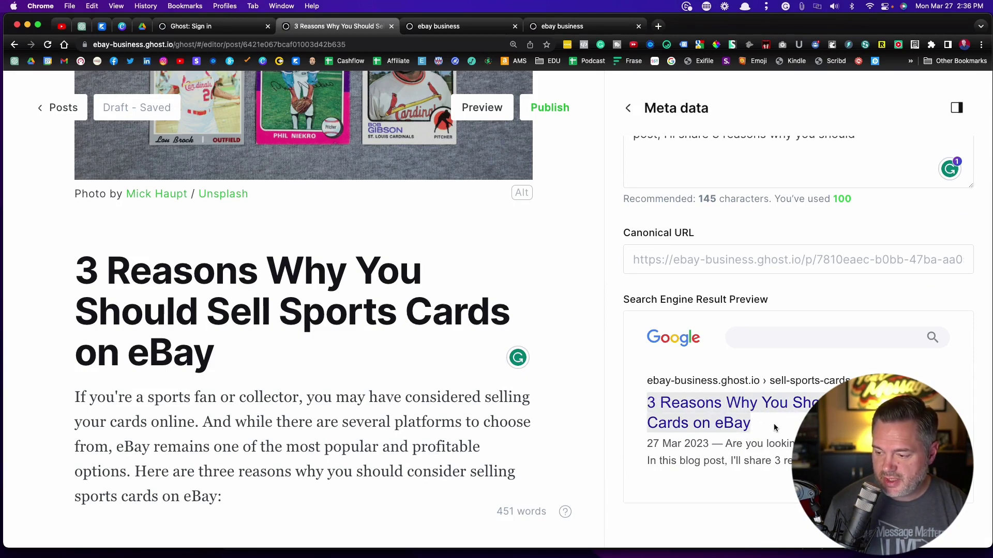
left_click(789, 439)
scroll(711, 314, "up", 5)
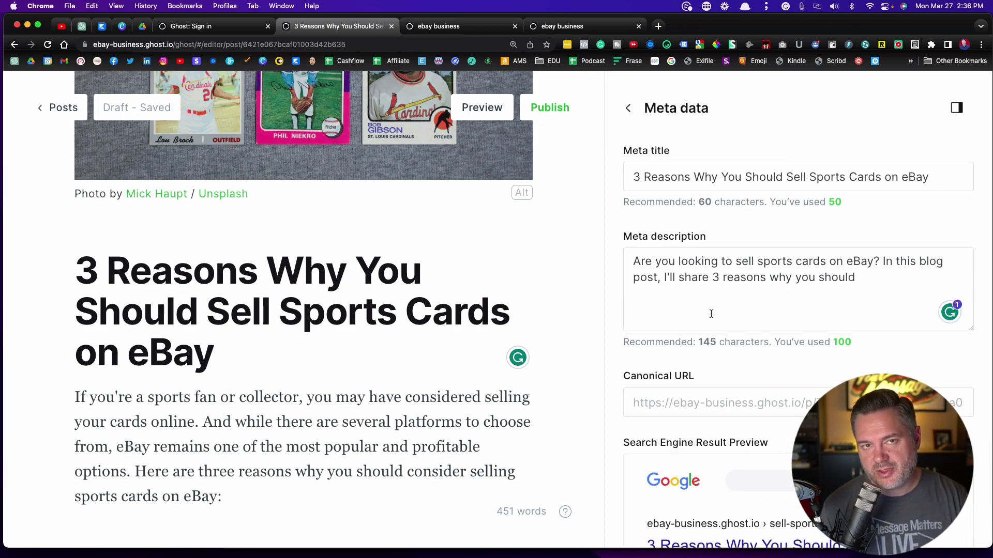
scroll(711, 314, "down", 5)
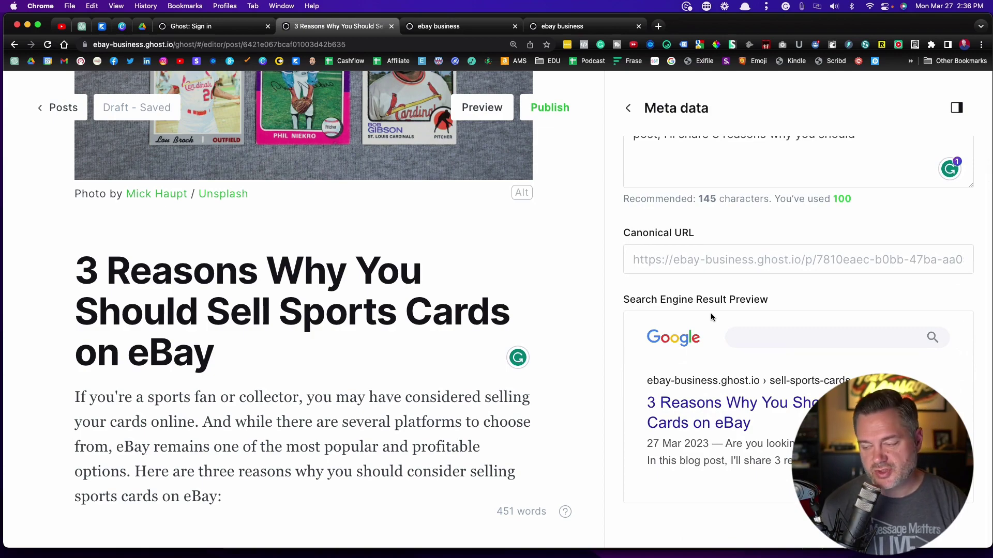
scroll(710, 317, "up", 5)
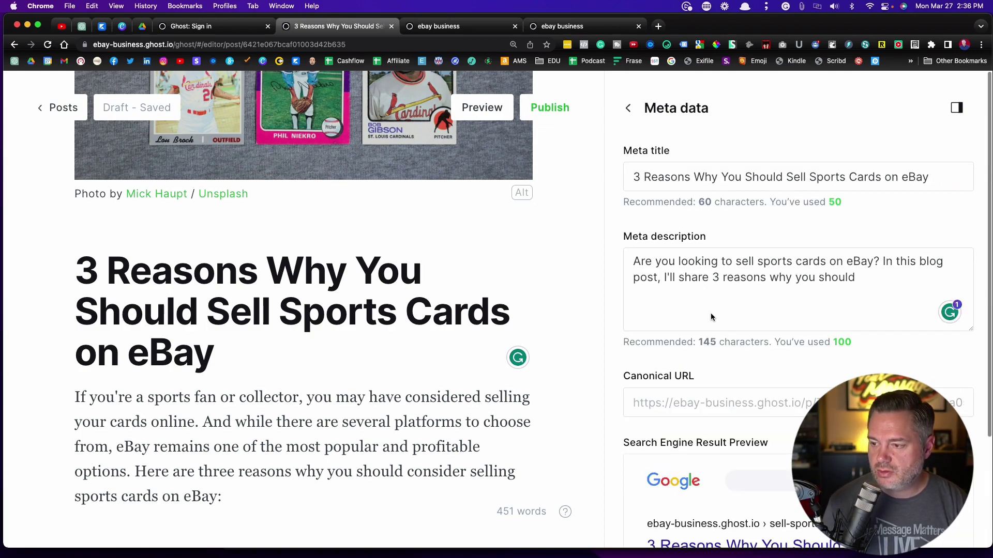
Step: Return from Meta data to the main Post settings
left_click(628, 109)
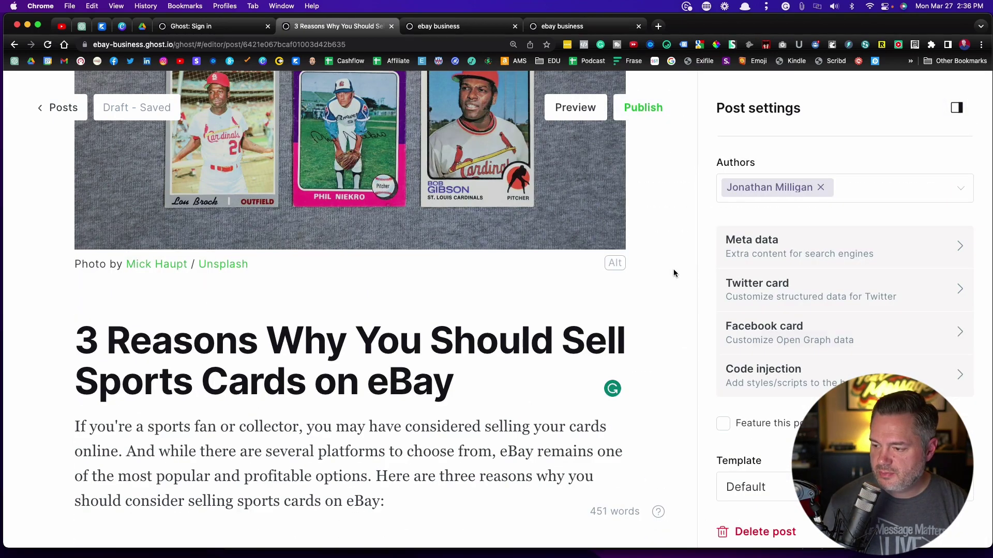
scroll(769, 368, "down", 1)
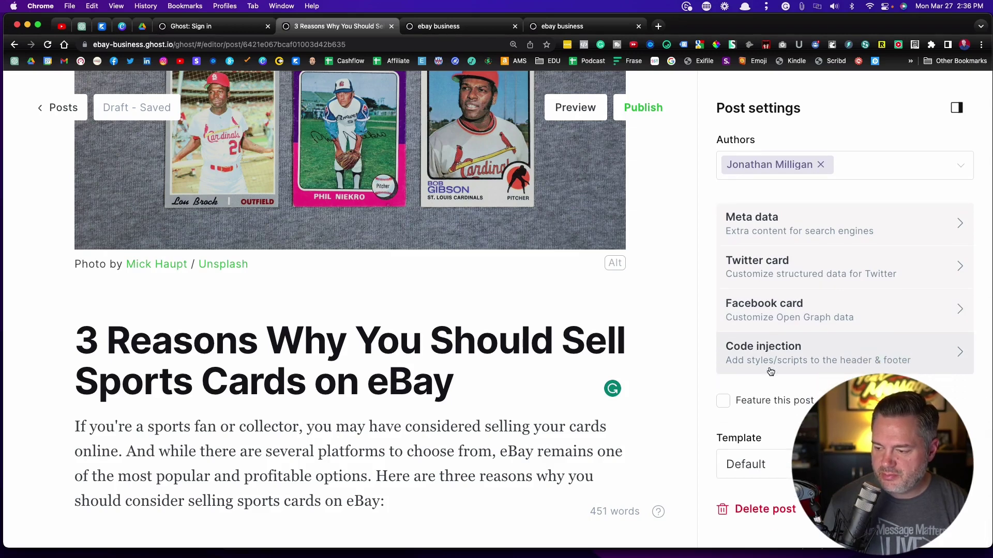
scroll(769, 370, "up", 10)
scroll(770, 373, "down", 10)
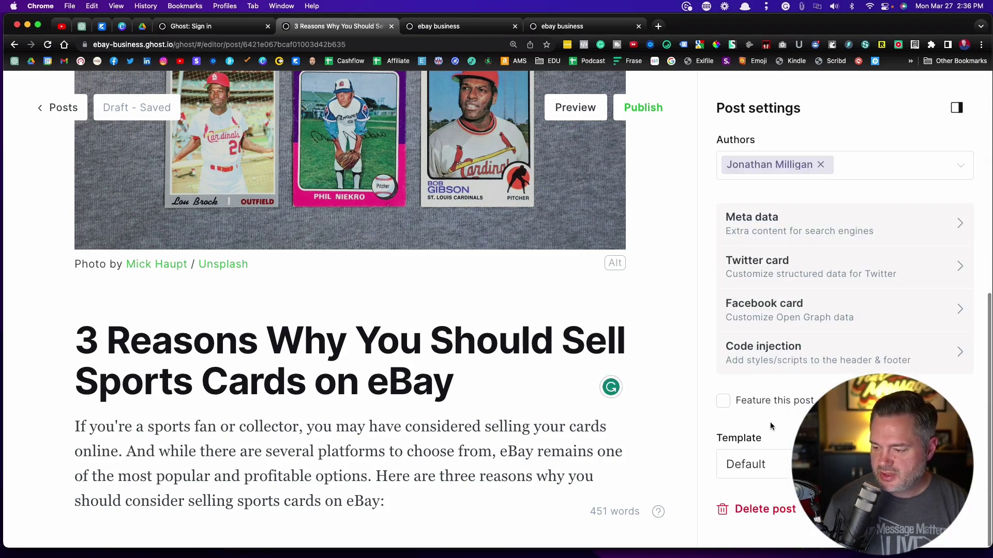
Step: Try the Narrow Feature and No Feature Image templates, then settle on Full Feature Image
left_click(784, 464)
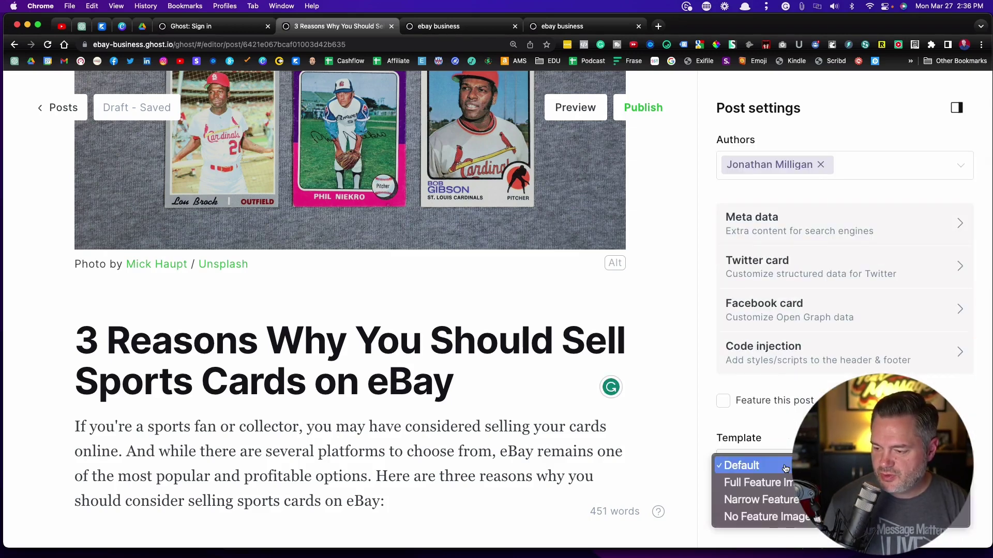
left_click(787, 501)
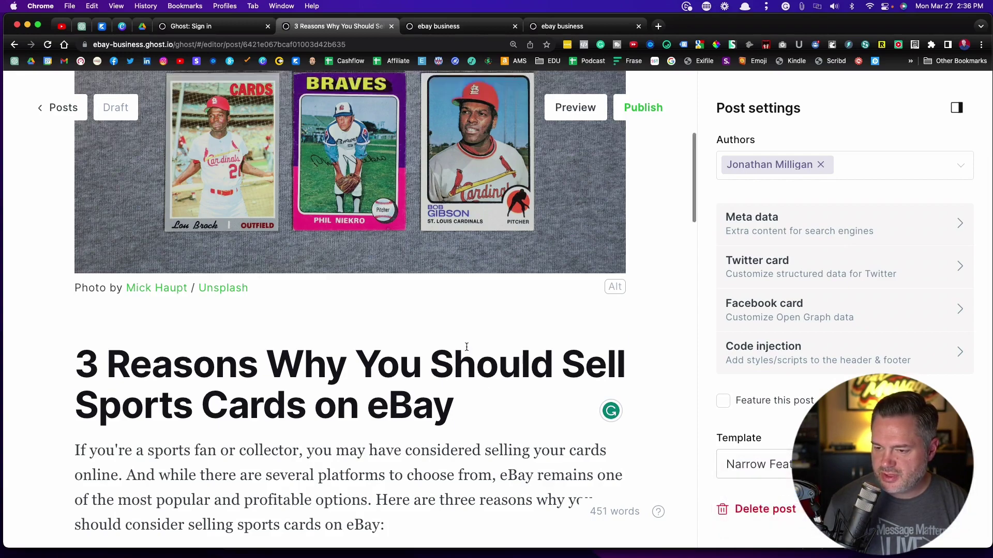
scroll(467, 346, "down", 6)
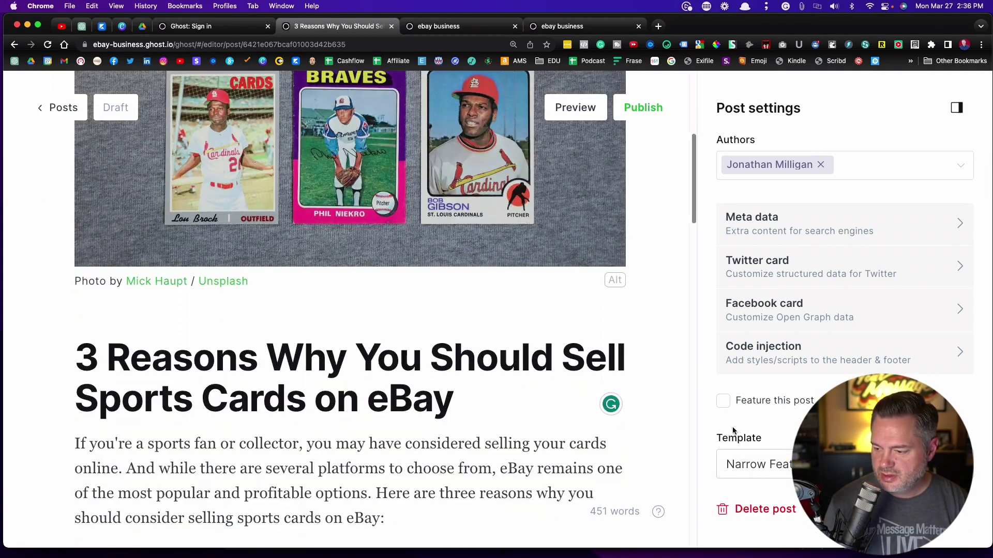
left_click(774, 466)
left_click(779, 484)
left_click(777, 466)
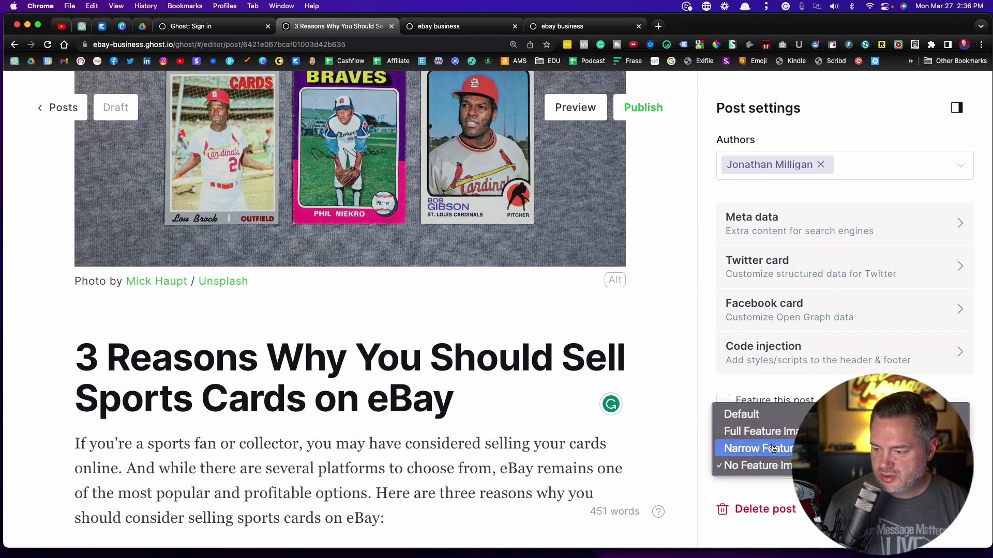
key("Escape")
scroll(800, 404, "up", 6)
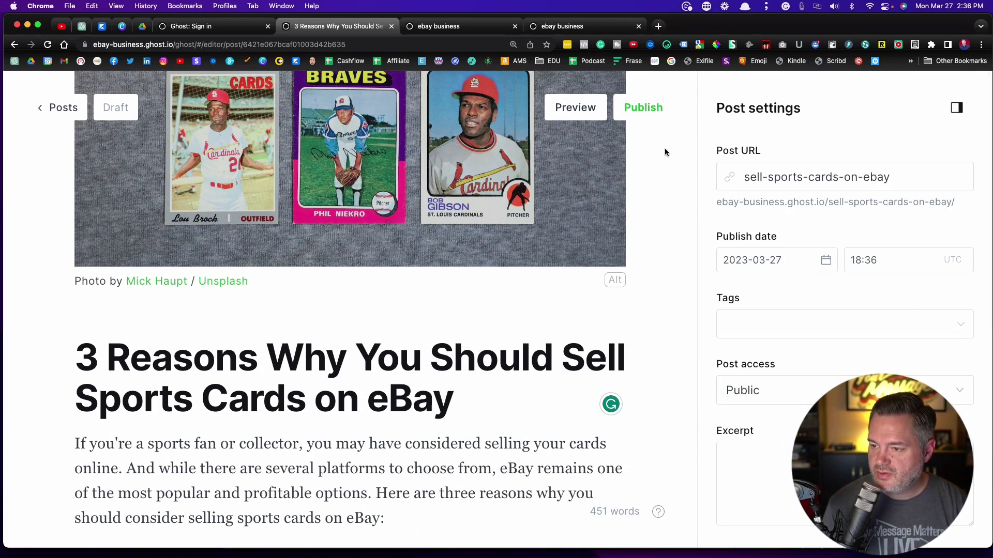
Step: Preview the post and scroll through the desktop view
left_click(570, 112)
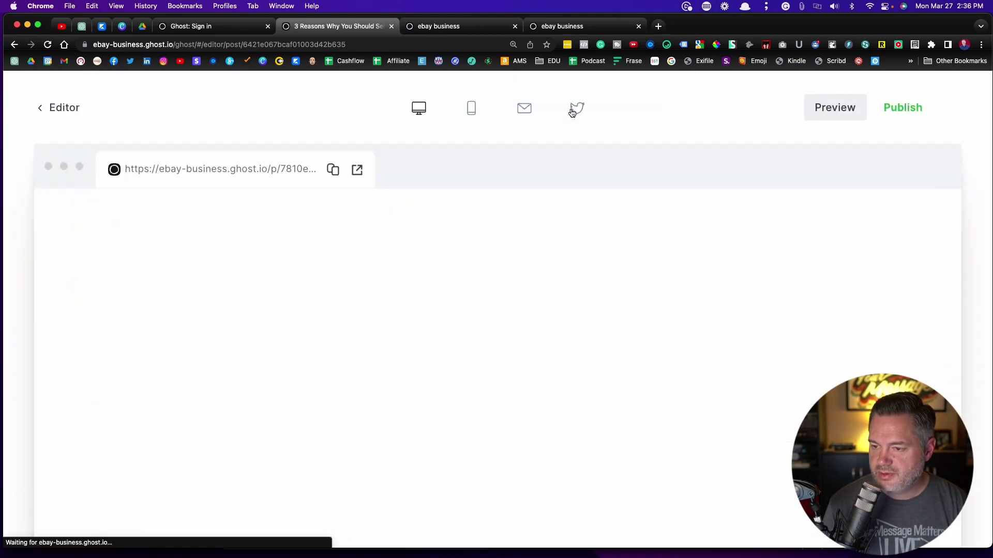
scroll(505, 317, "down", 15)
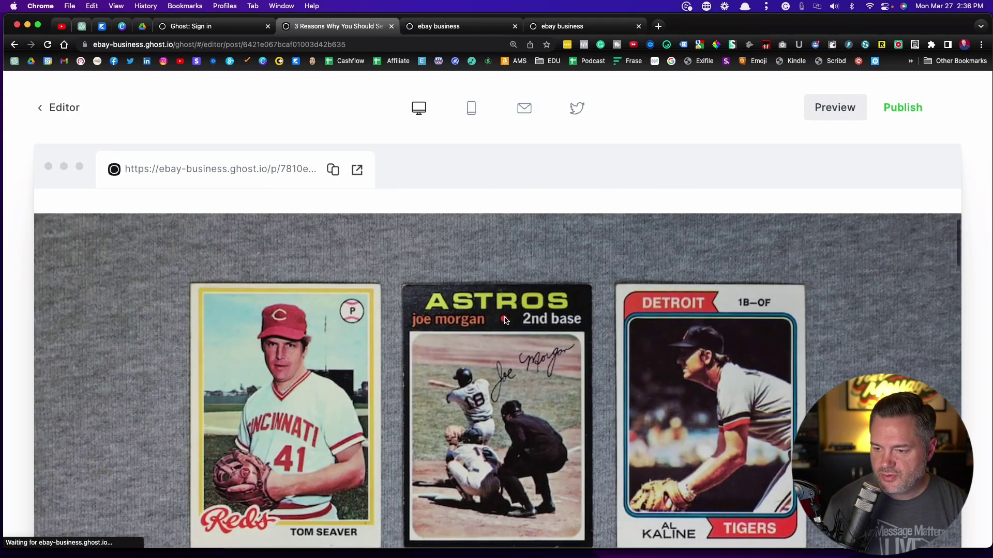
scroll(505, 321, "down", 15)
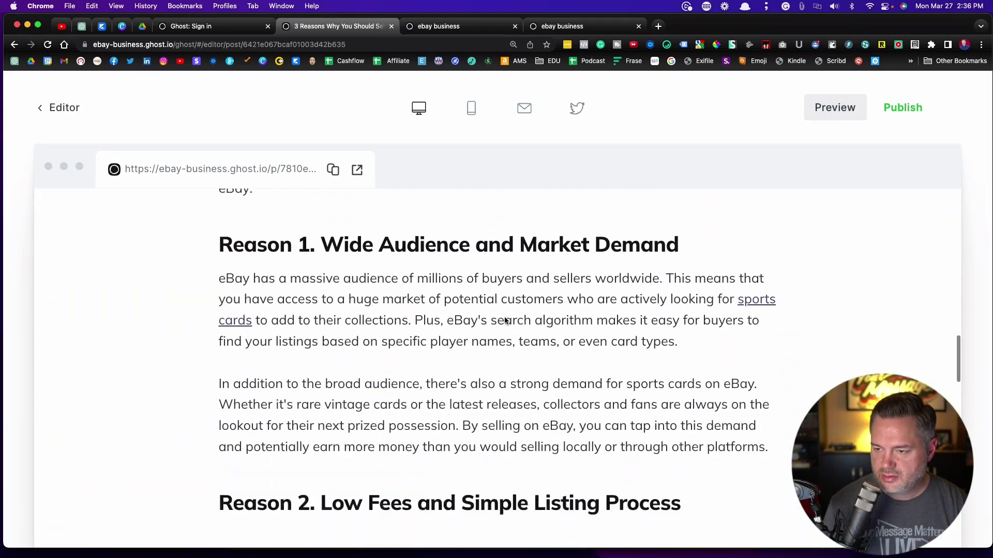
Step: Check the phone-width preview, then switch back to the desktop preview
left_click(471, 109)
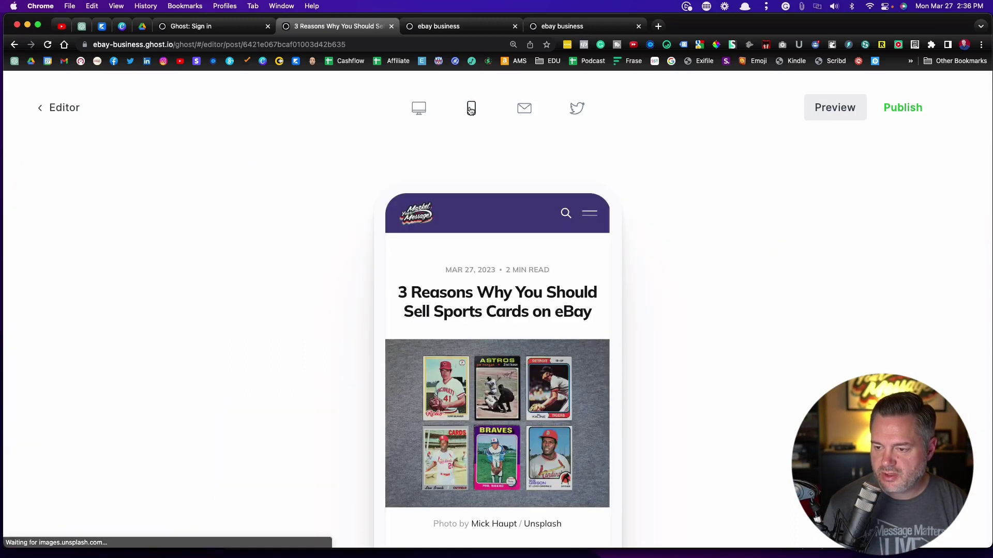
scroll(483, 379, "down", 2)
scroll(484, 378, "down", 10)
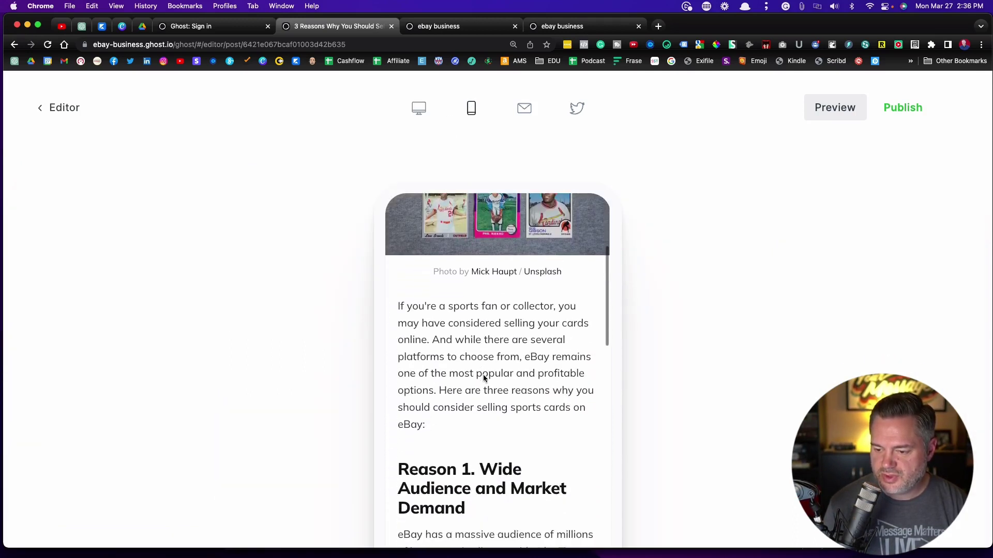
scroll(484, 376, "down", 12)
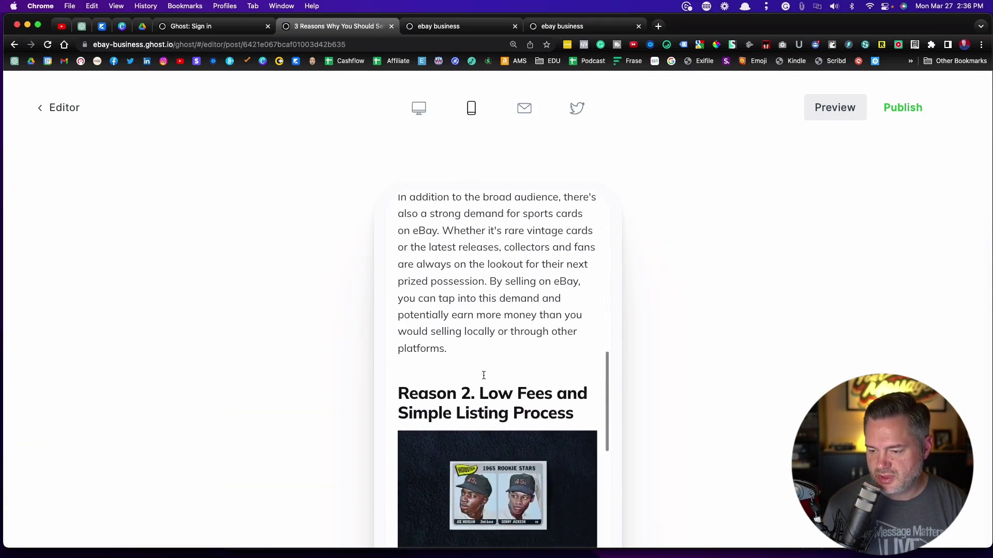
scroll(483, 379, "down", 10)
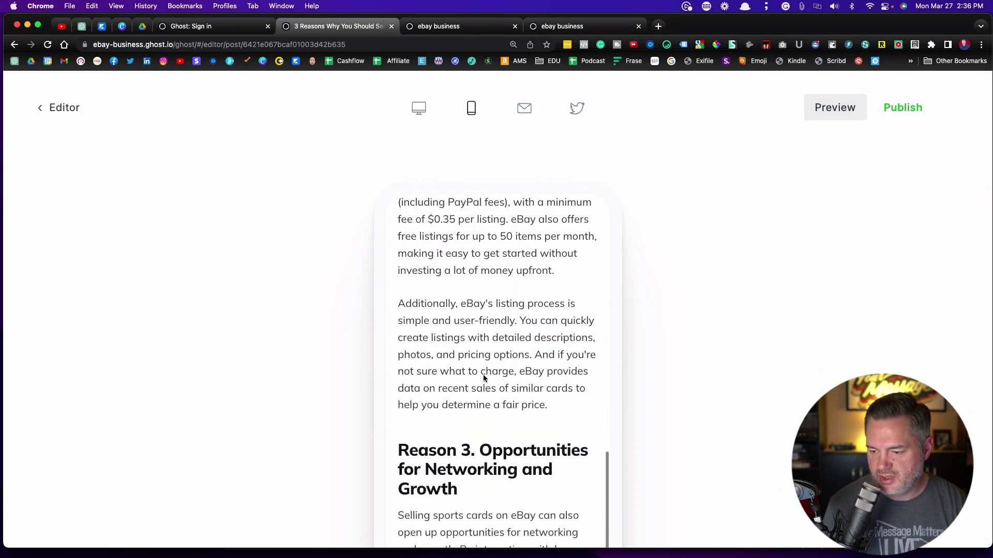
scroll(484, 376, "up", 12)
scroll(484, 376, "up", 15)
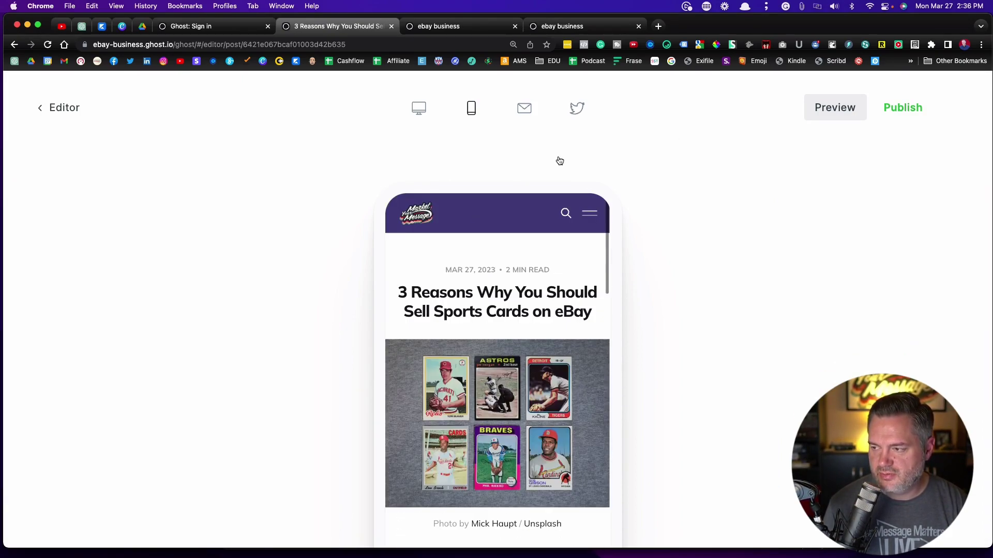
left_click(423, 115)
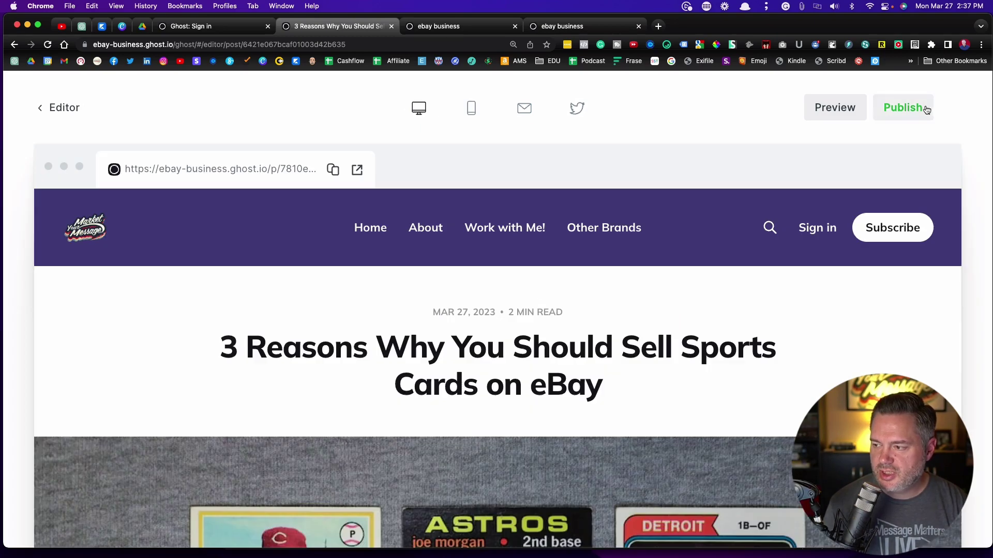
Step: Choose Publish only, set it live right now, and continue to the final review
left_click(908, 106)
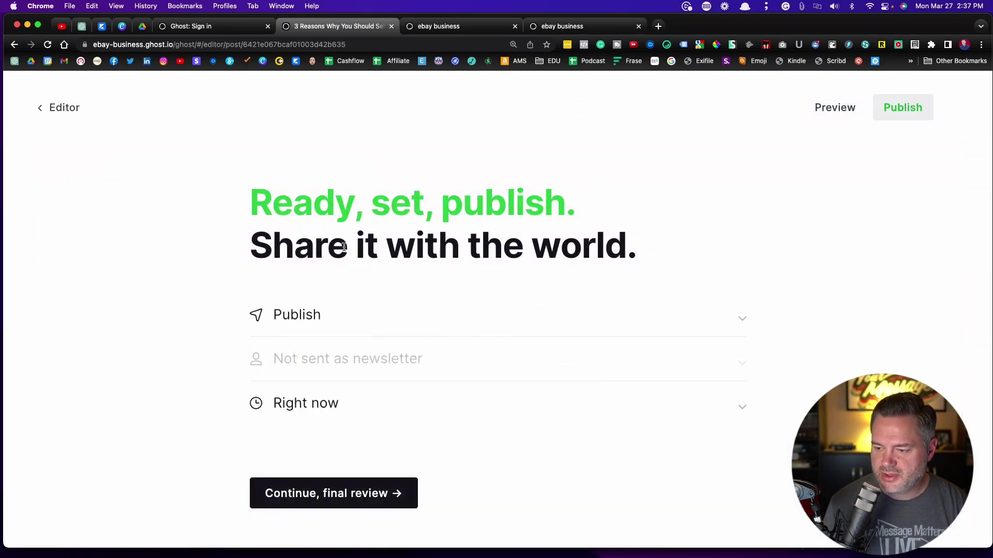
left_click(298, 316)
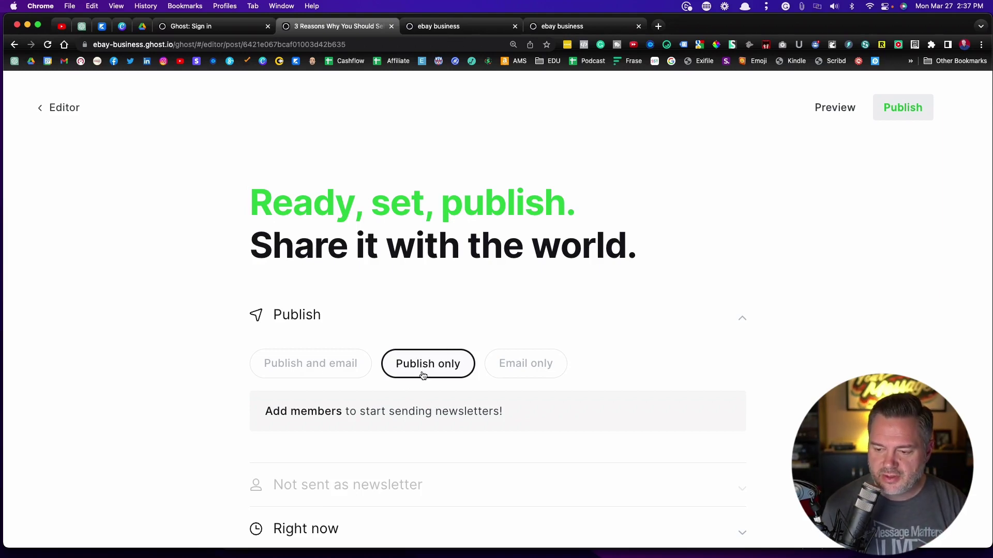
scroll(430, 374, "down", 4)
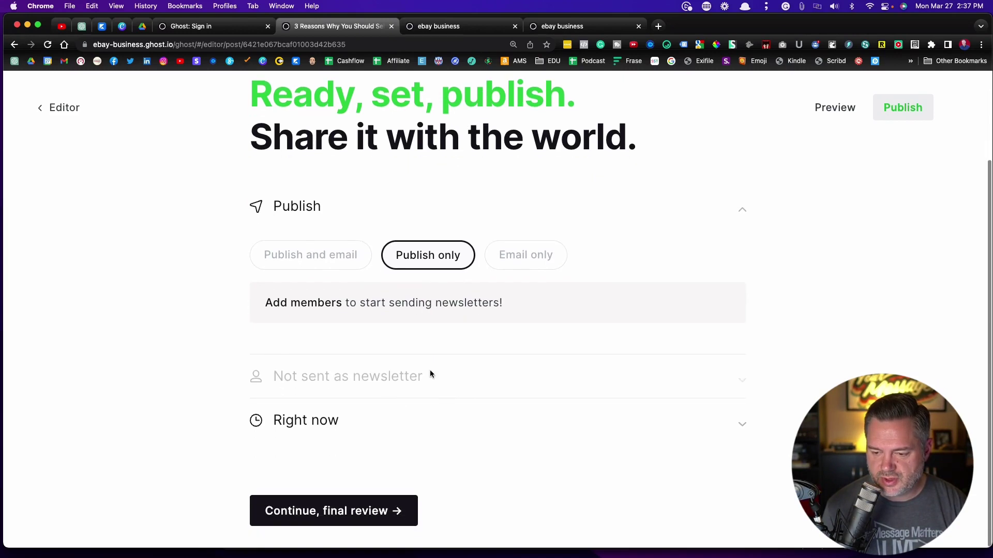
left_click(307, 423)
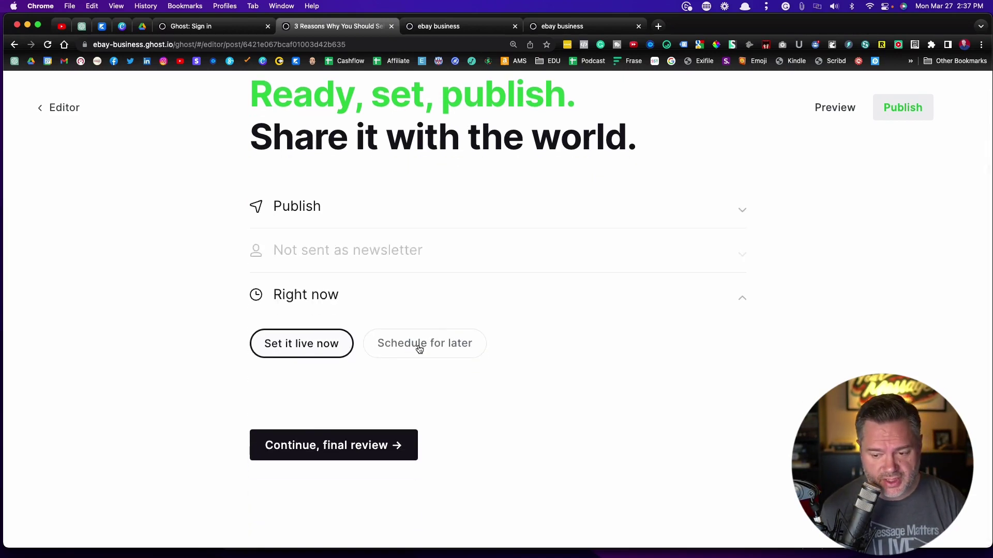
left_click(317, 448)
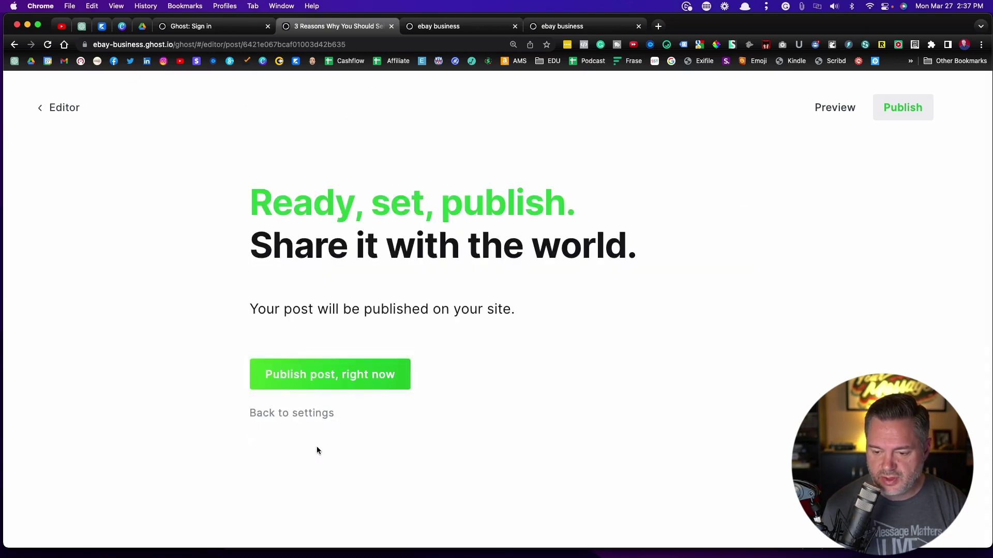